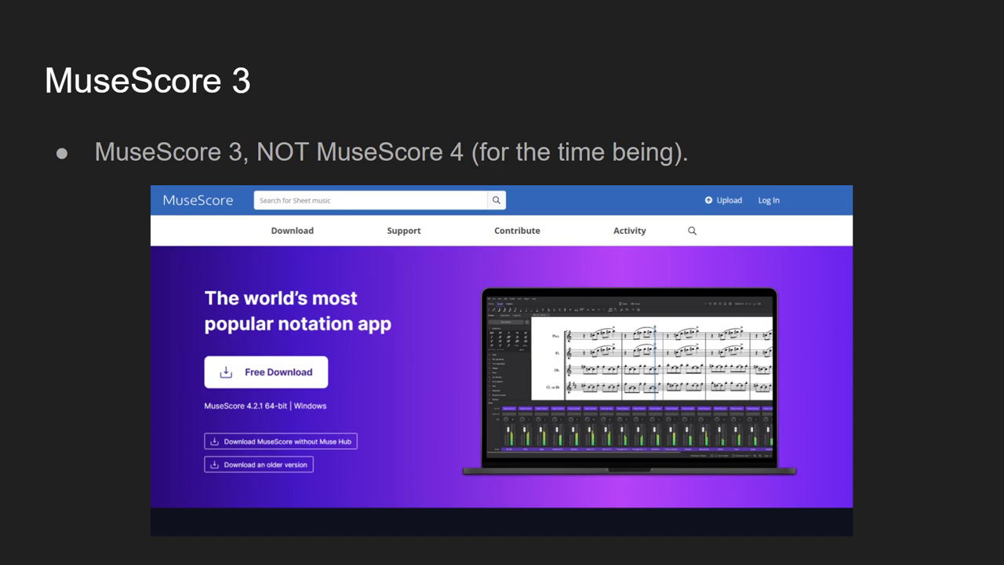
Step: Advance the slide past the 'Download an older version' highlight to the Download page with 'Older versions' outlined in red
{"action": "key", "text": "Right"}
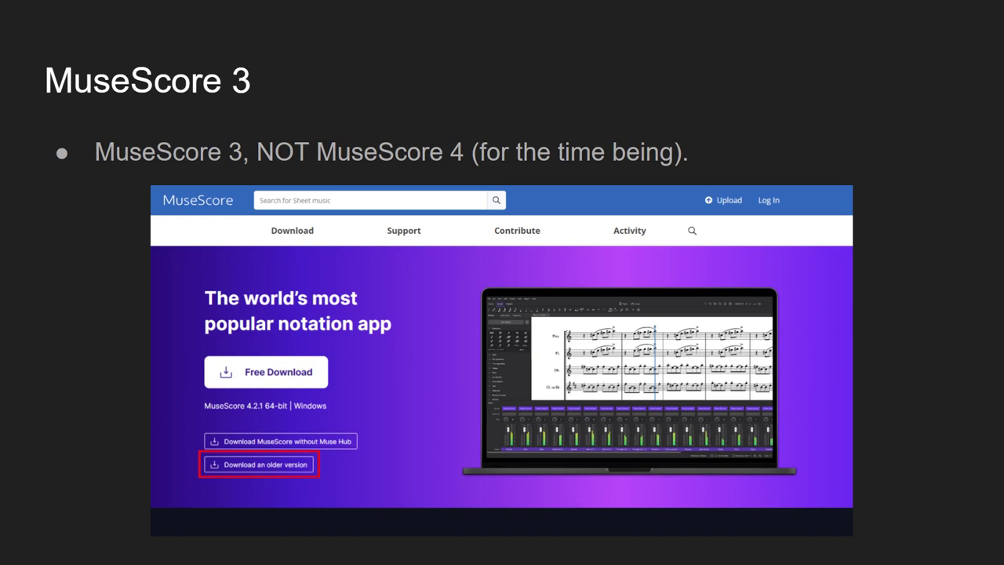
{"action": "key", "text": "Right"}
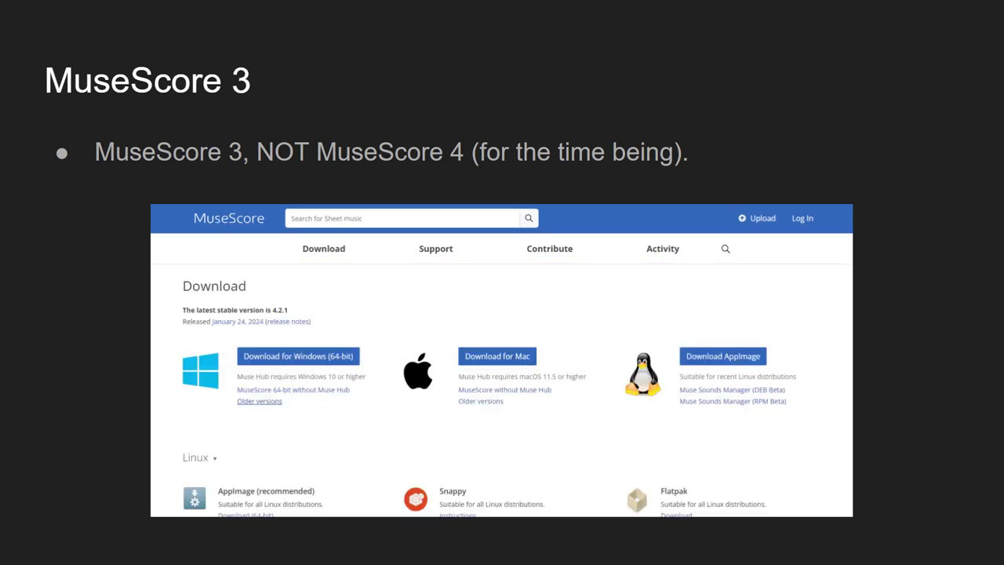
{"action": "key", "text": "Right"}
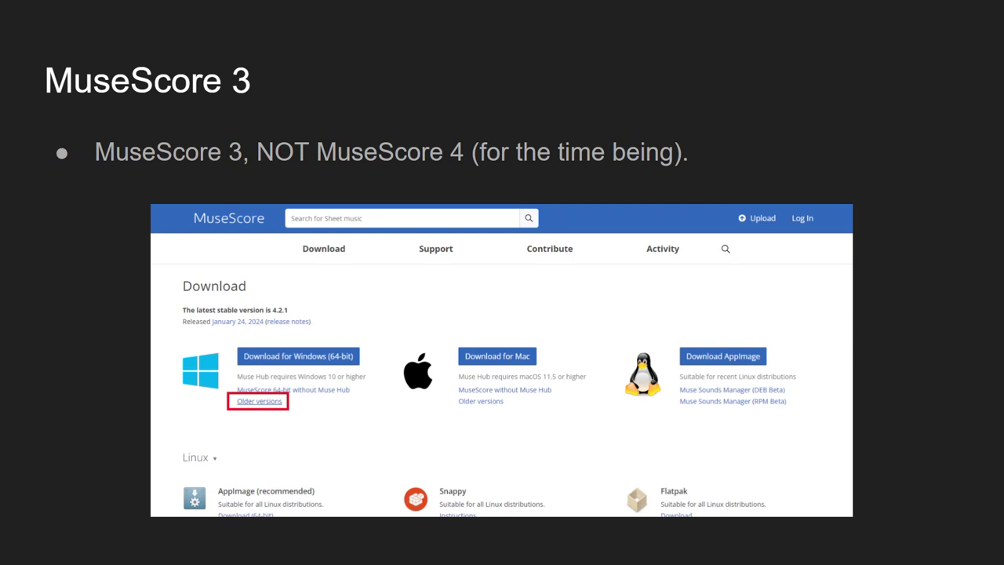
Step: Advance through the outlined older and unsupported versions page to the MuseScore 3.6 installer listing
{"action": "key", "text": "Right"}
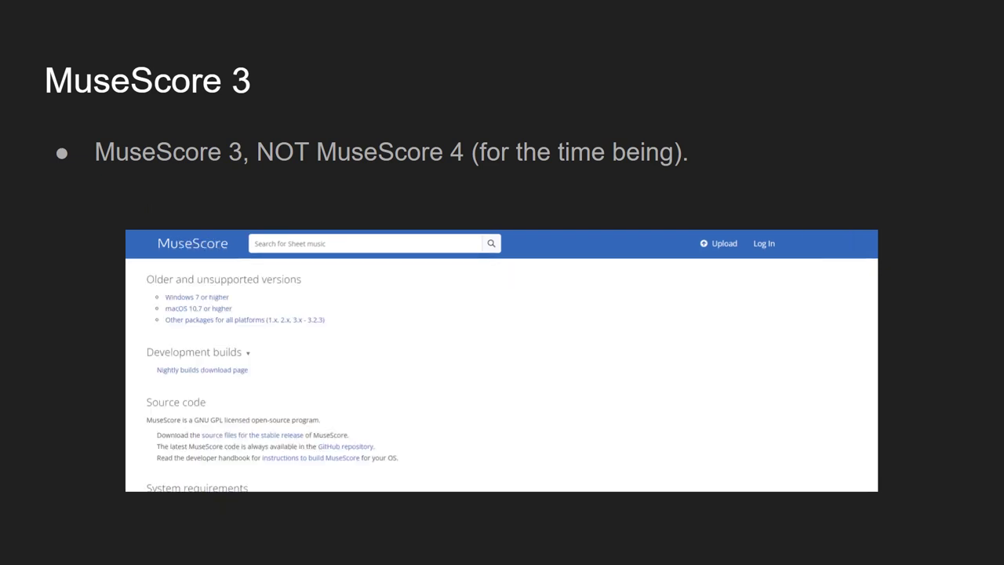
{"action": "key", "text": "Right"}
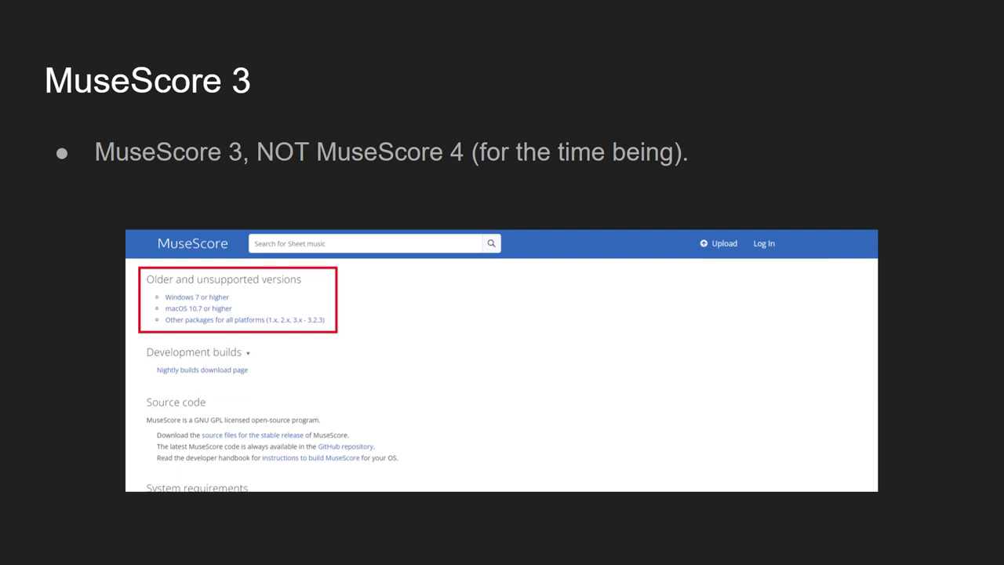
{"action": "key", "text": "Right"}
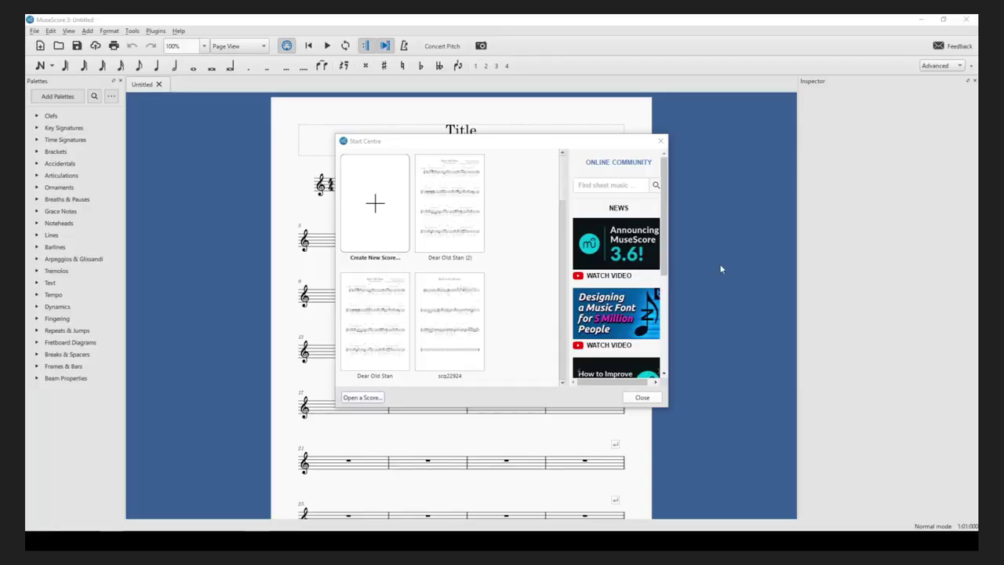
Step: Close the Start Centre to reveal the Untitled score, then bring up the Plugins menu
{"action": "left_click", "coordinate": [664, 140]}
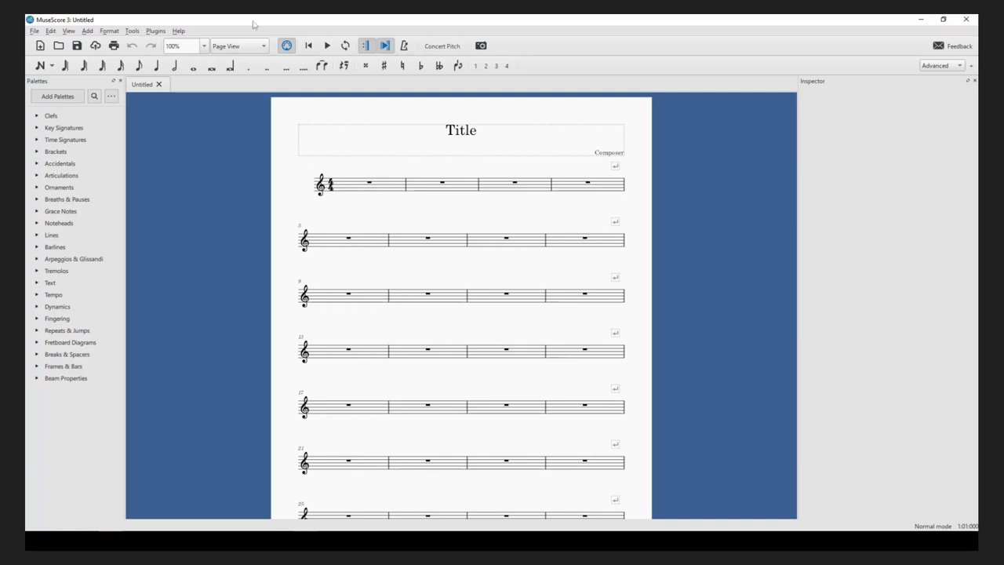
{"action": "left_click", "coordinate": [155, 32]}
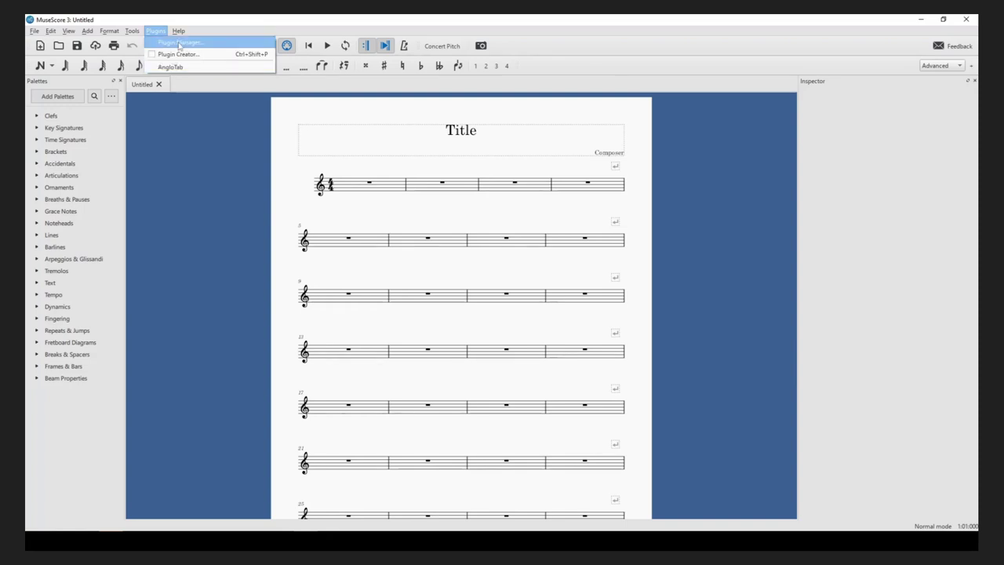
Step: Reload all plugins in the Plugin Manager and tick AngloTab to enable it
{"action": "left_click", "coordinate": [180, 44]}
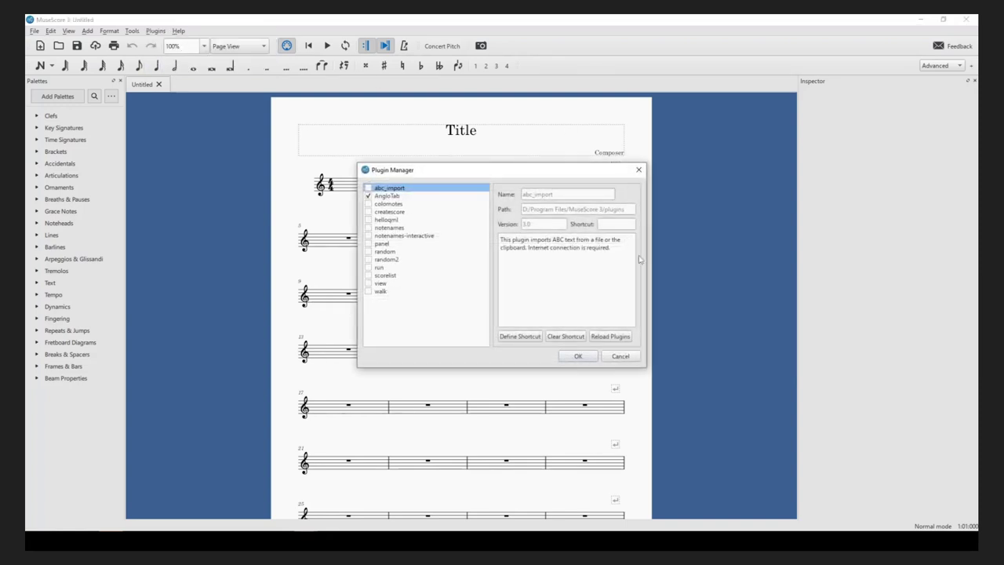
{"action": "left_click", "coordinate": [606, 338]}
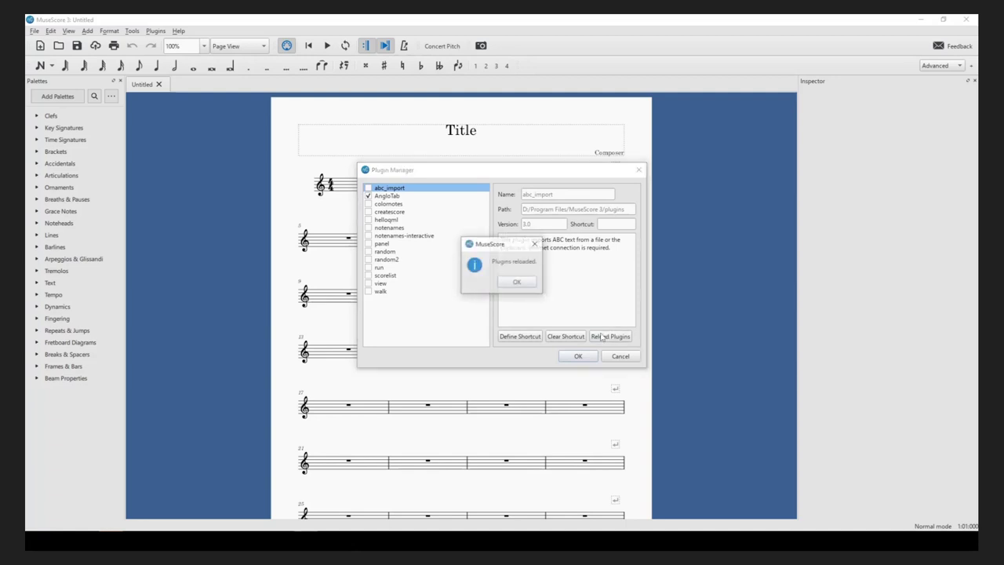
{"action": "left_click", "coordinate": [517, 283]}
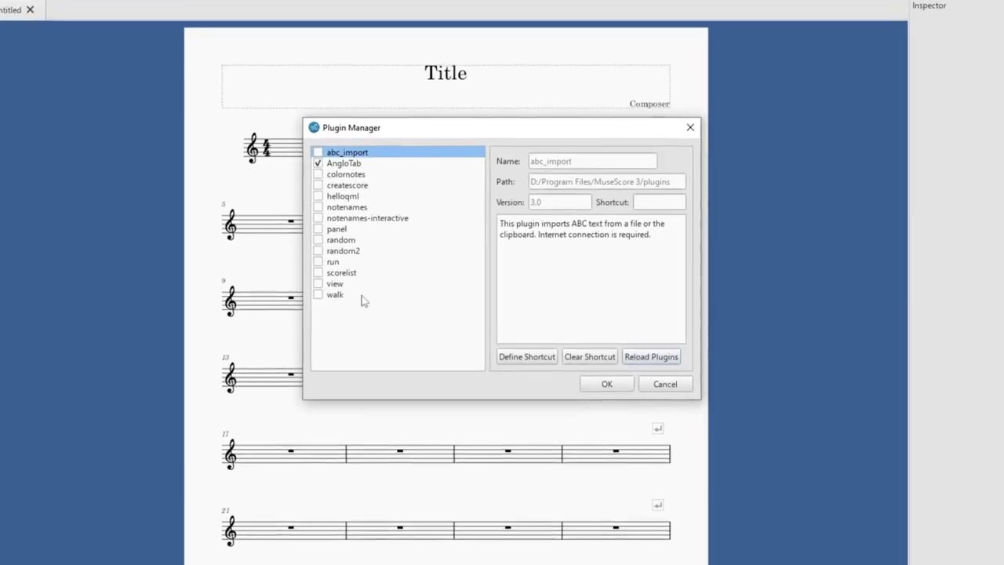
{"action": "left_click", "coordinate": [318, 164]}
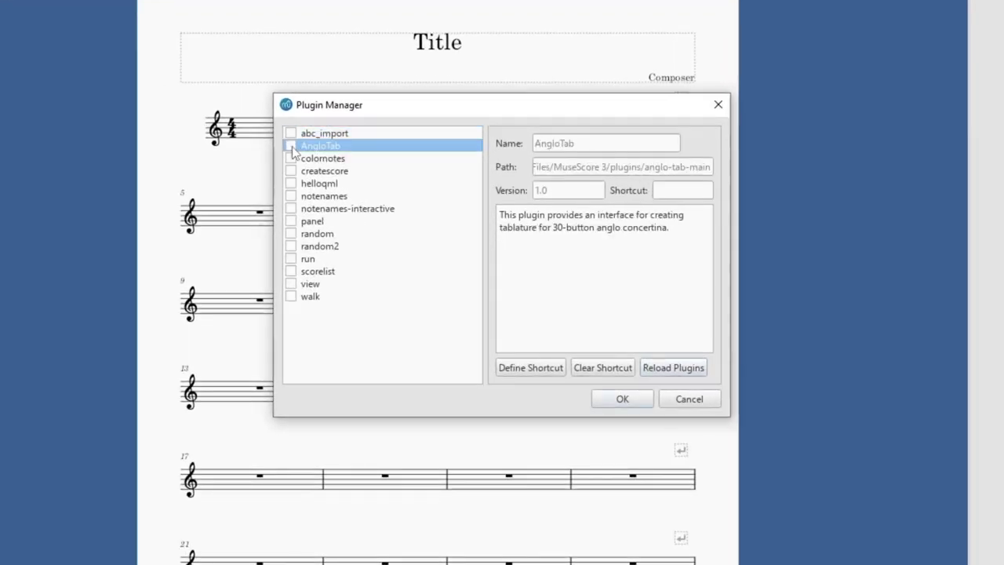
{"action": "left_click", "coordinate": [291, 147]}
{"action": "left_click", "coordinate": [632, 396]}
{"action": "left_click", "coordinate": [132, 10]}
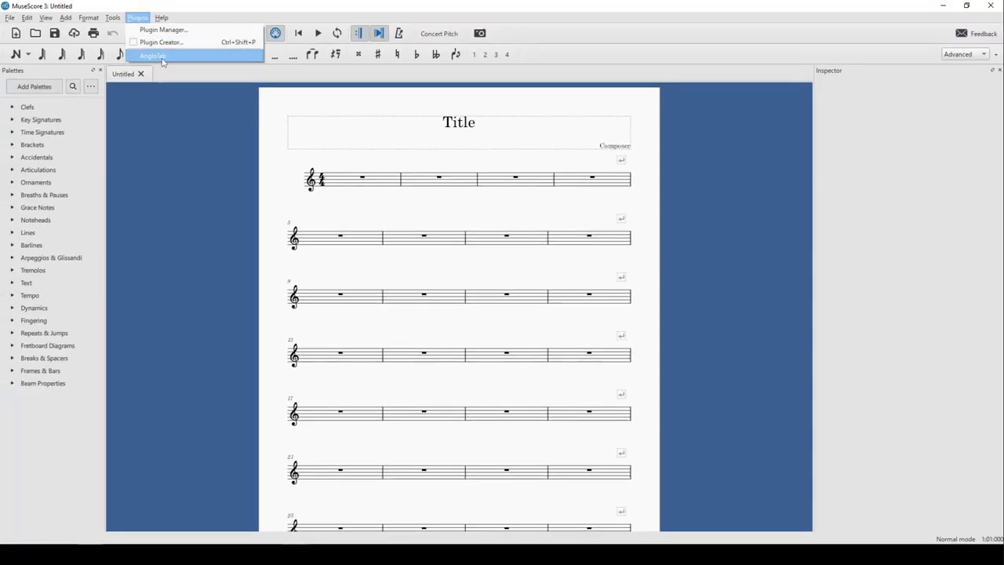
Step: Launch the AngloTab plugin panel and close the duplicate copy that opened
{"action": "left_click", "coordinate": [162, 60]}
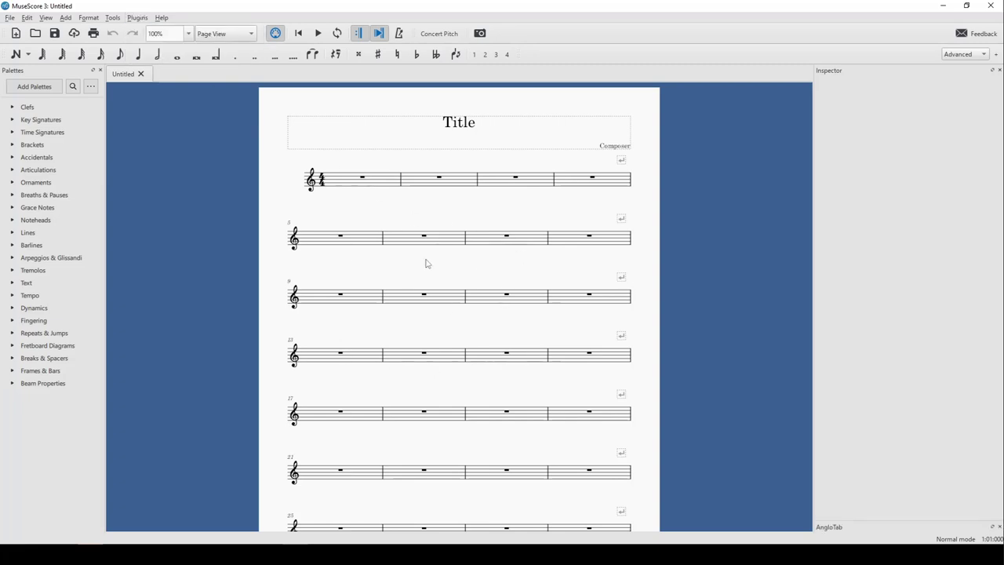
{"action": "left_click", "coordinate": [140, 18]}
{"action": "left_click", "coordinate": [149, 59]}
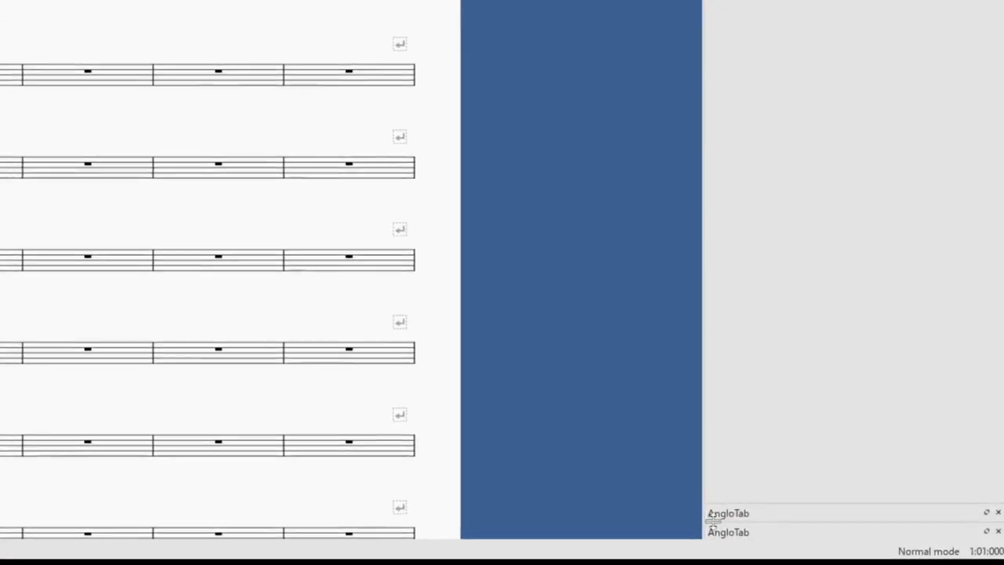
{"action": "left_click", "coordinate": [998, 513]}
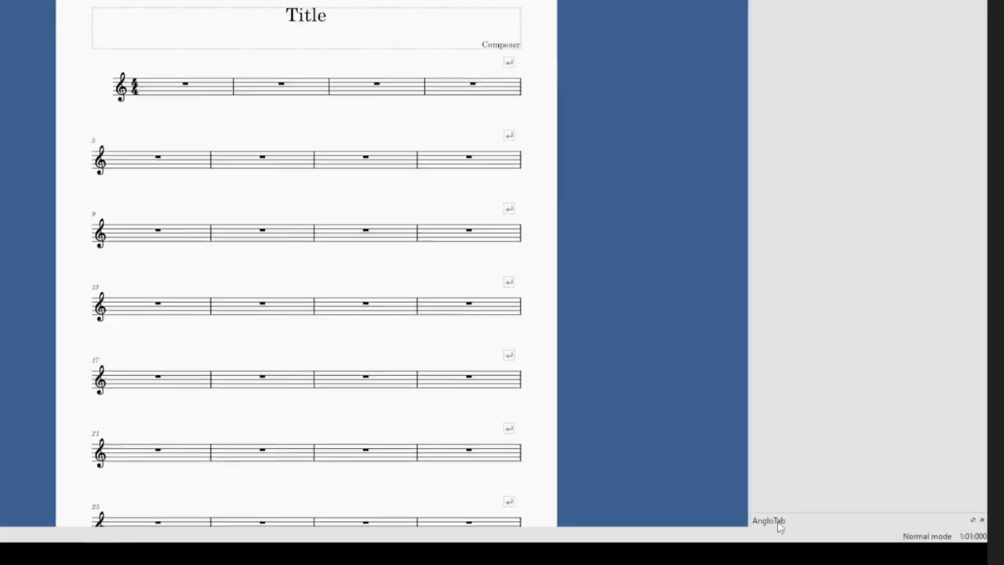
Step: Dock the AngloTab panel as a tab beside the Inspector in the right dock
{"action": "left_click_drag", "start_coordinate": [779, 526], "coordinate": [798, 6]}
{"action": "left_click_drag", "start_coordinate": [834, 125], "coordinate": [853, 184]}
{"action": "left_click", "coordinate": [845, 84]}
{"action": "left_click", "coordinate": [830, 85]}
{"action": "left_click", "coordinate": [859, 86]}
{"action": "left_click", "coordinate": [834, 89]}
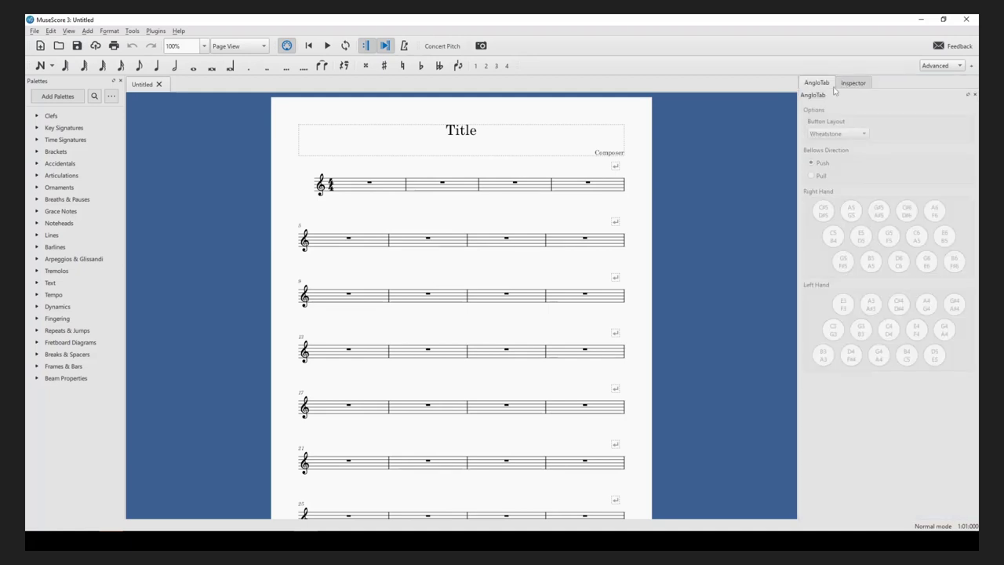
Step: Enter crotchets C5, D5, E5 and F5 into bar 1, then select the opening C5
{"action": "left_click", "coordinate": [368, 184]}
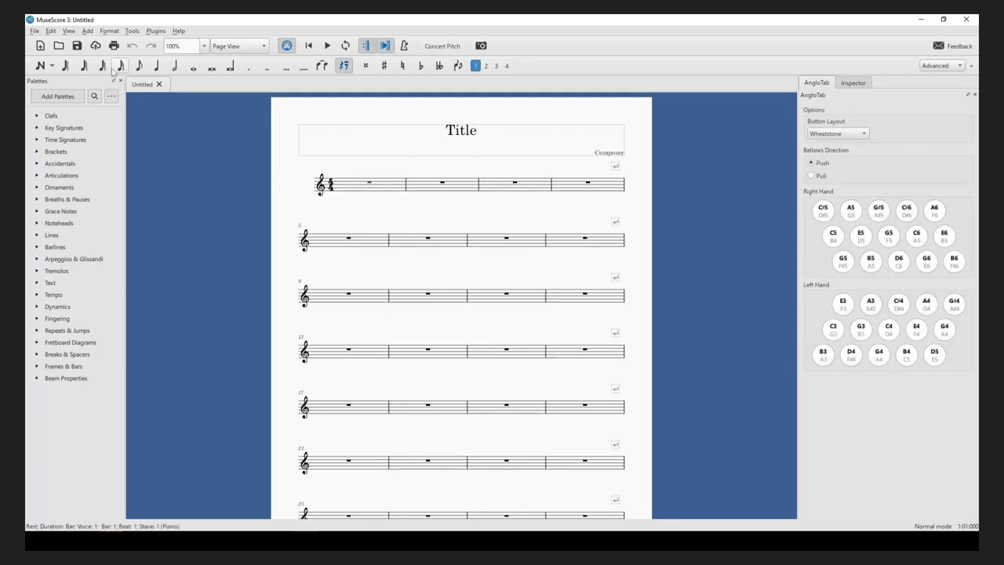
{"action": "left_click", "coordinate": [155, 67]}
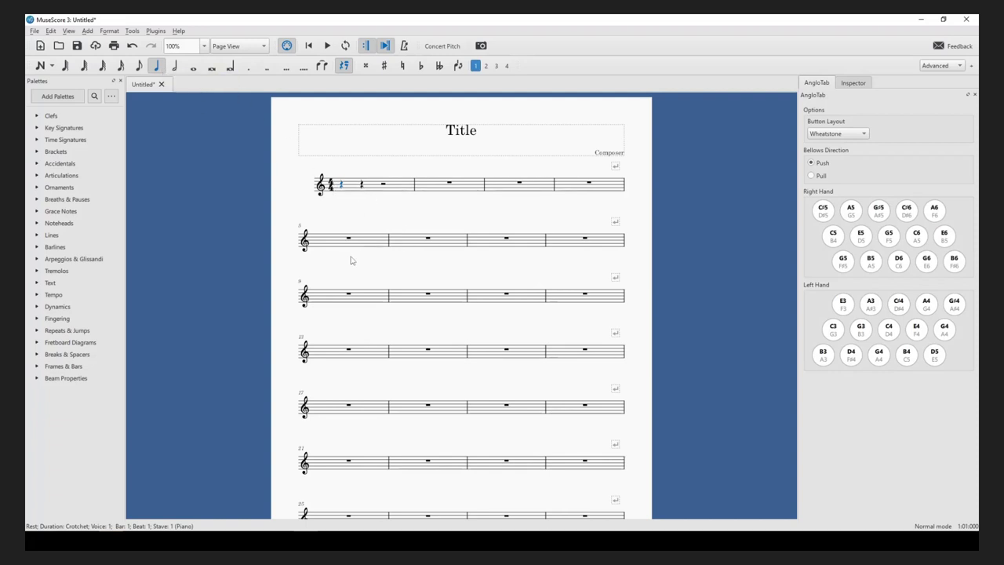
{"action": "key", "text": "n"}
{"action": "key", "text": "c"}
{"action": "key", "text": "d"}
{"action": "key", "text": "e"}
{"action": "key", "text": "f"}
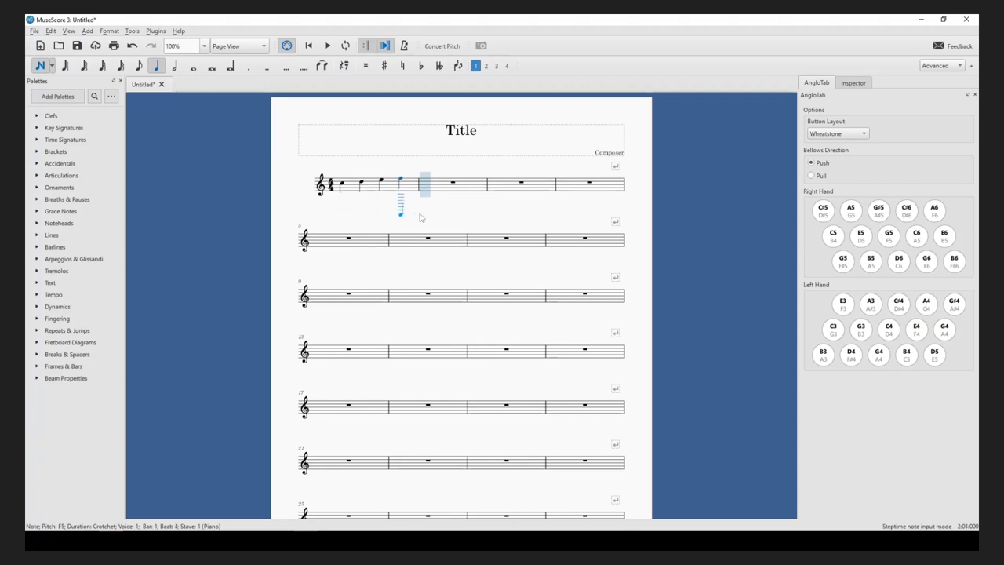
{"action": "key", "text": "Escape"}
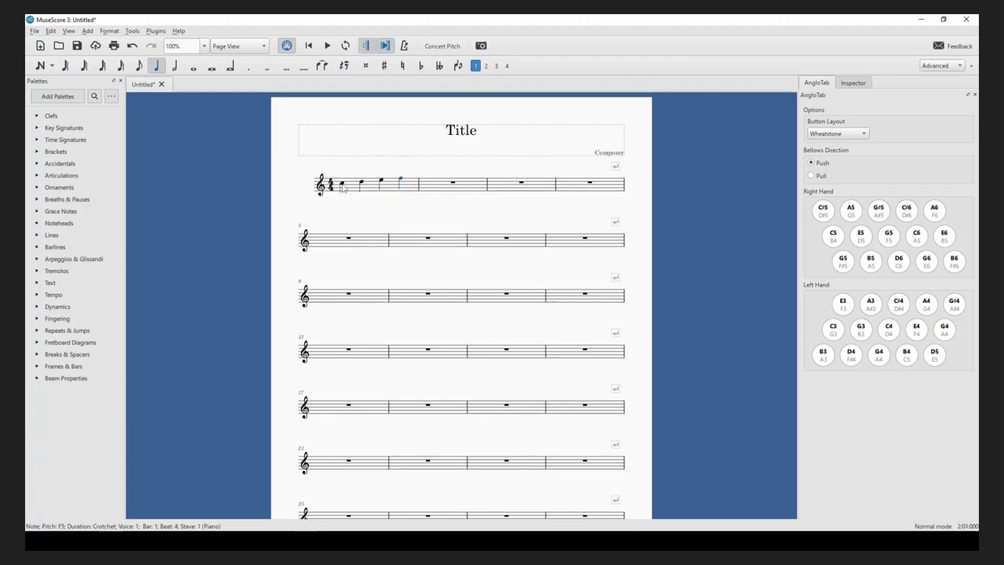
{"action": "left_click", "coordinate": [361, 182]}
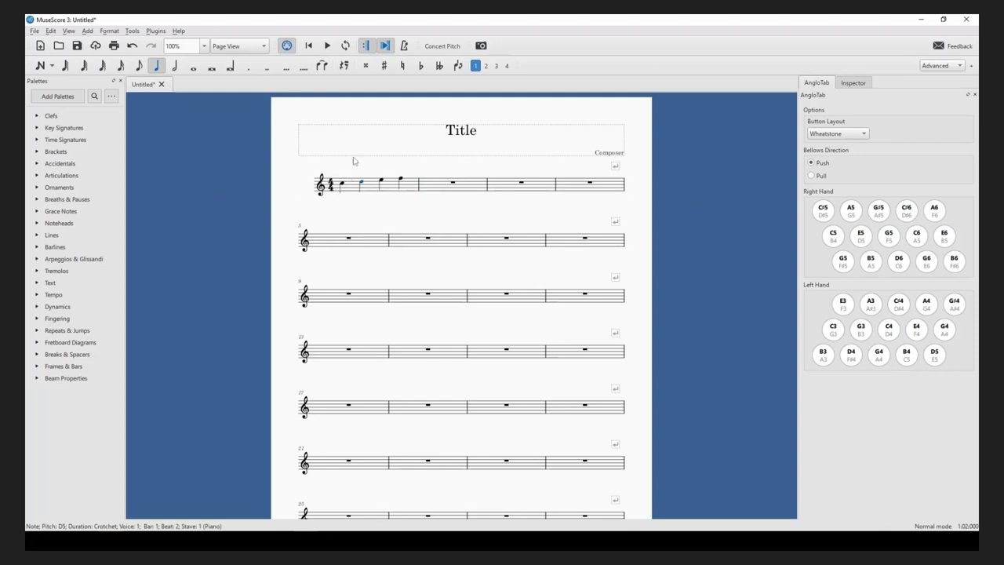
{"action": "left_click", "coordinate": [342, 182]}
Step: Tab bar 1's notes with AngloTab buttons 1, 2, 2, 3, pulling the second and fourth, then play back
{"action": "left_click", "coordinate": [833, 239]}
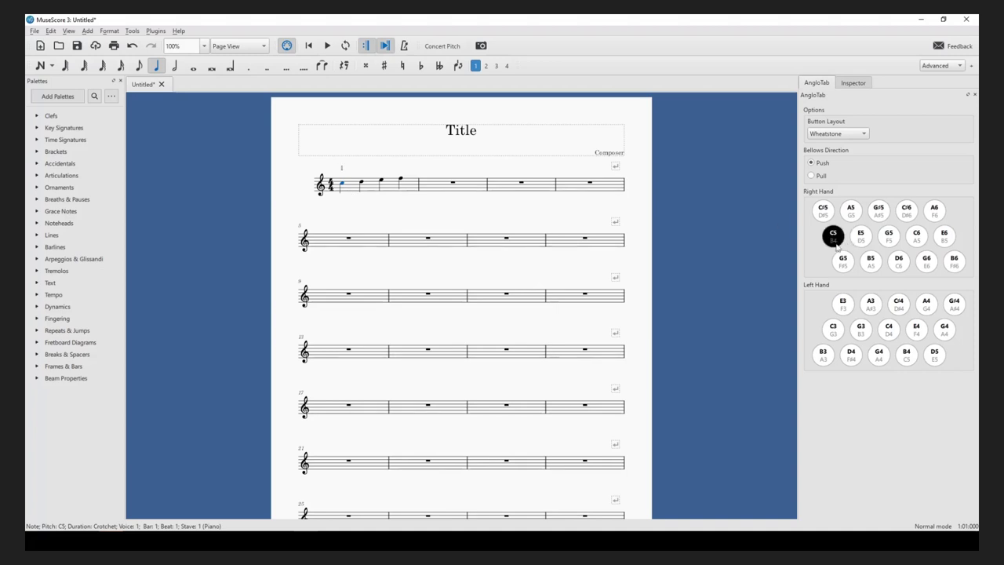
{"action": "left_click", "coordinate": [364, 185]}
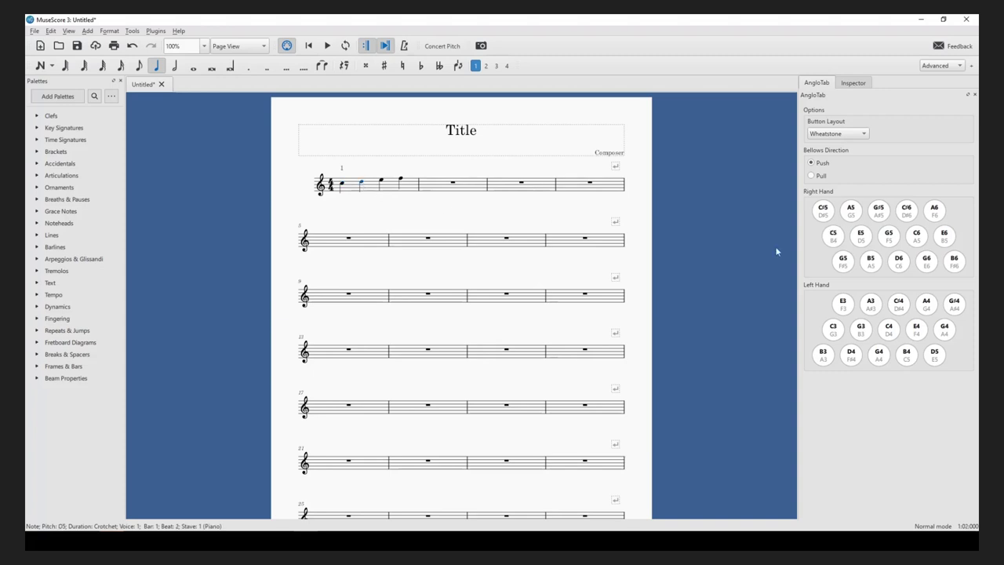
{"action": "left_click", "coordinate": [862, 240]}
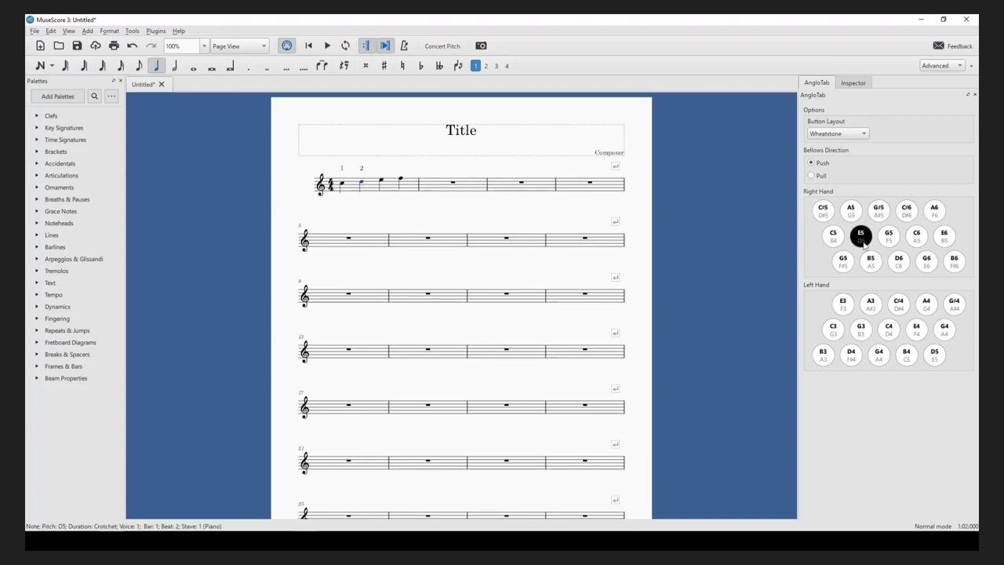
{"action": "left_click", "coordinate": [813, 175]}
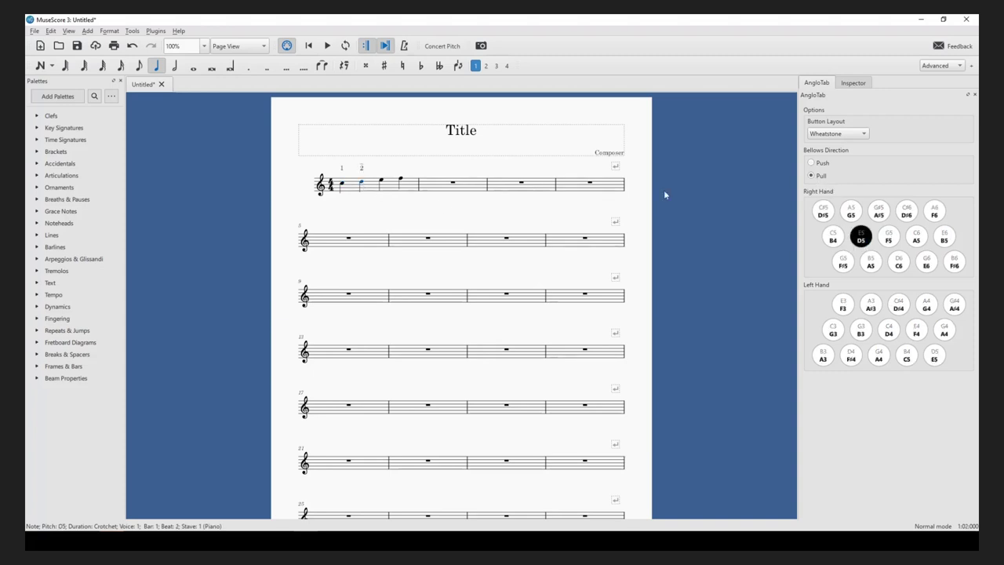
{"action": "left_click", "coordinate": [381, 181]}
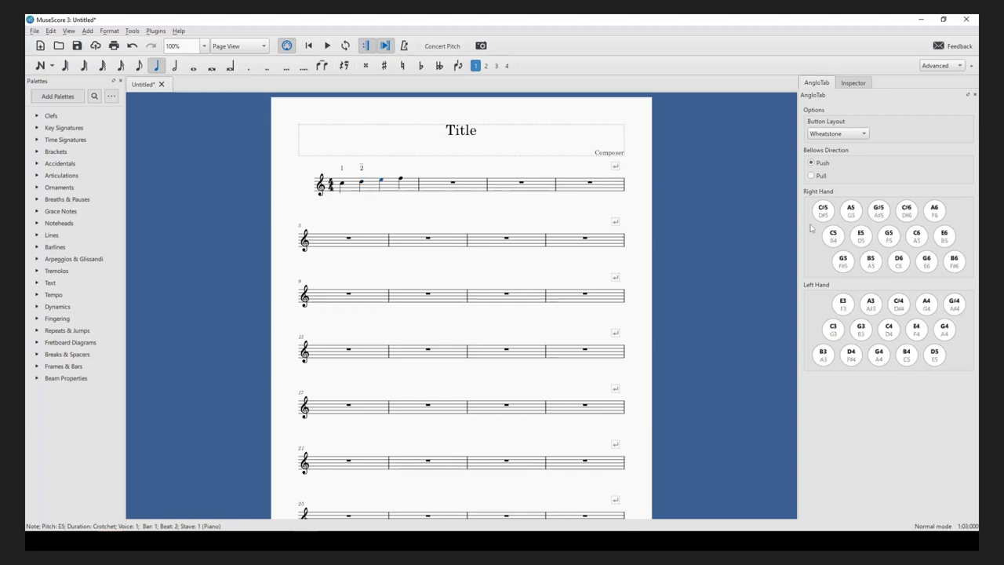
{"action": "left_click", "coordinate": [401, 181]}
{"action": "left_click", "coordinate": [889, 235]}
{"action": "left_click", "coordinate": [813, 176]}
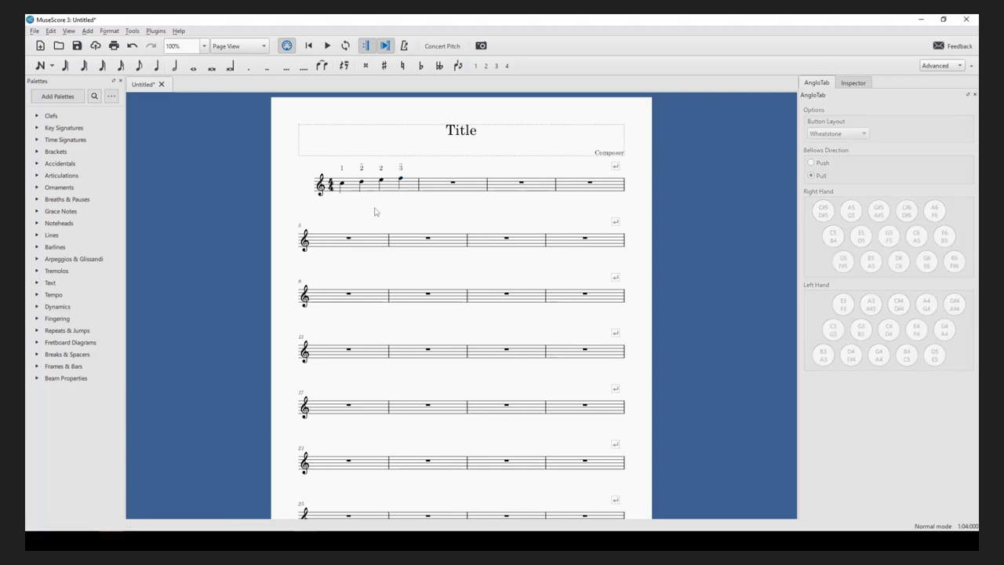
{"action": "left_click", "coordinate": [343, 184]}
{"action": "key", "text": "space"}
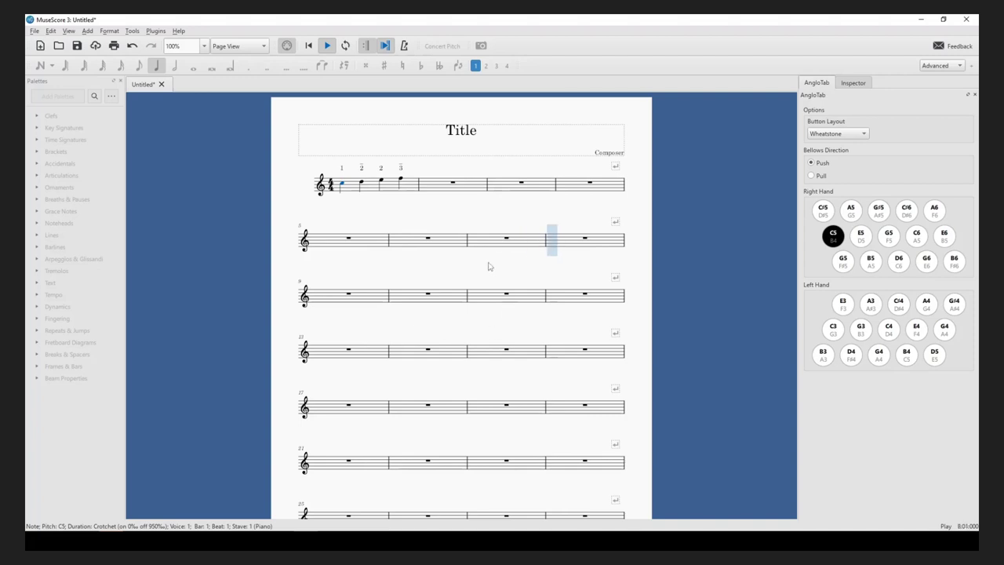
Step: Stop score playback after hearing the tabbed first bar
{"action": "key", "text": "space"}
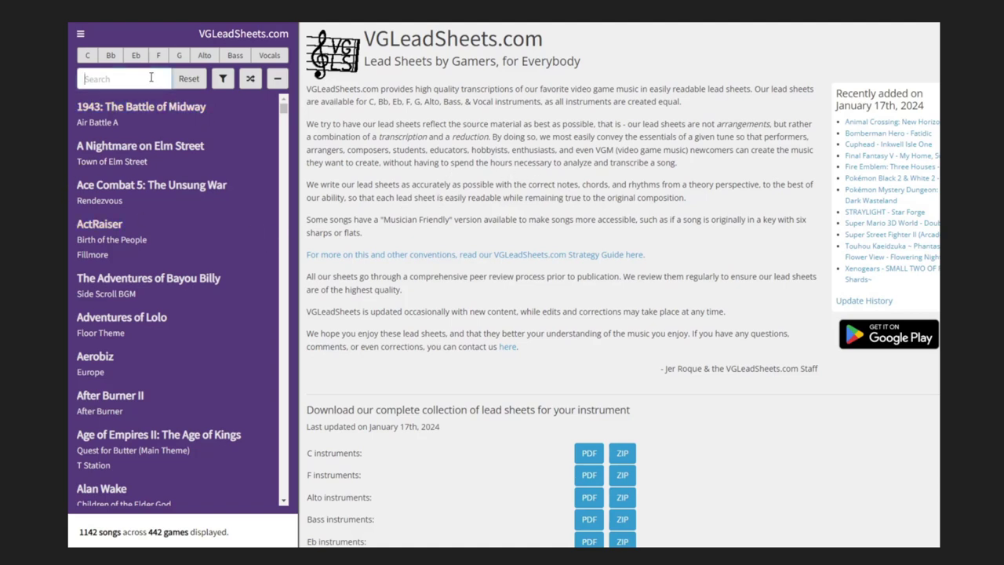
Step: Search the song list for 'zelda' and scroll down toward the Ocarina of Time songs
{"action": "type", "text": "zelda"}
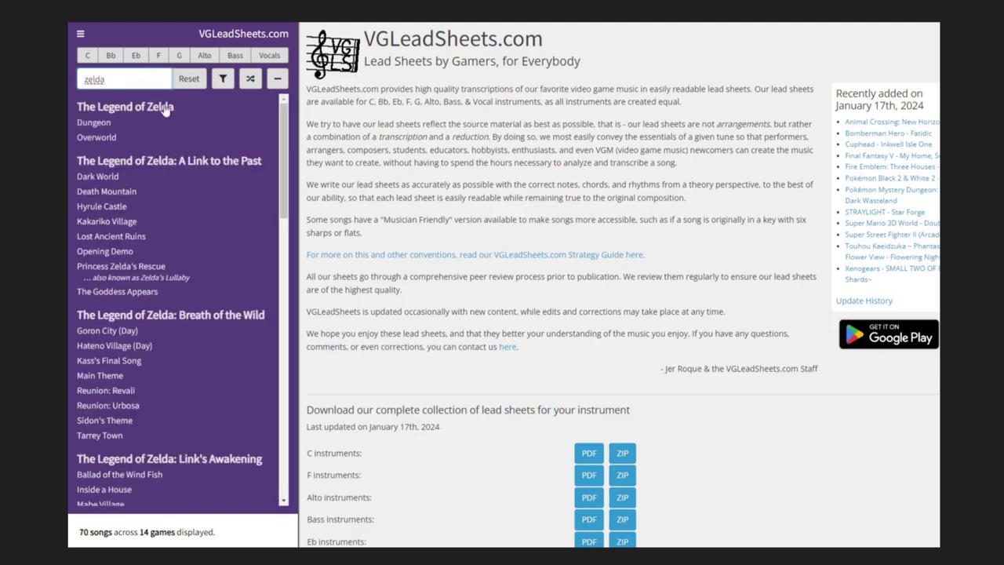
{"action": "scroll", "coordinate": [178, 237], "scroll_direction": "down", "scroll_amount": 4}
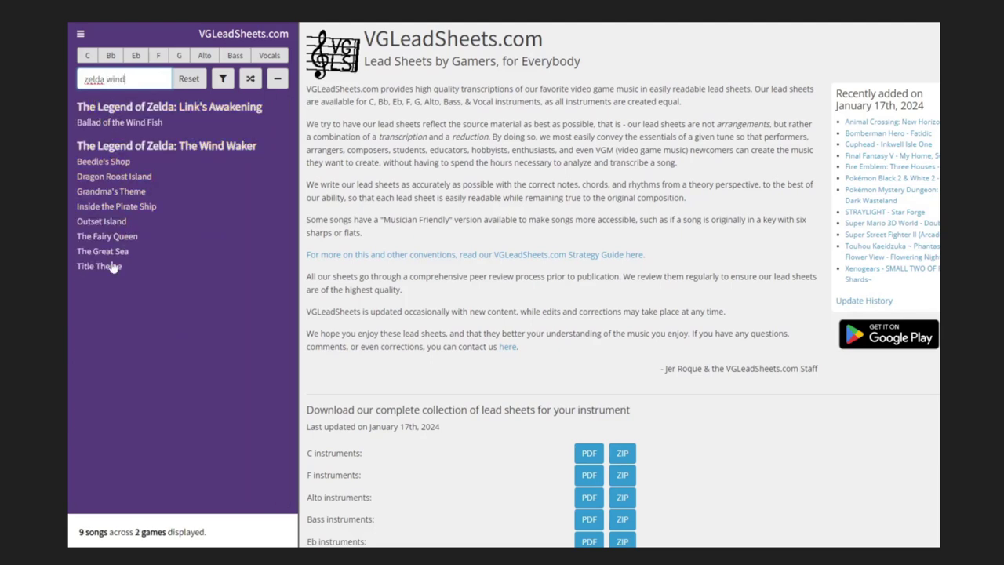
Step: Open Zelda lead sheets from the song list, first Title Theme, then Outset Island
{"action": "left_click", "coordinate": [111, 268]}
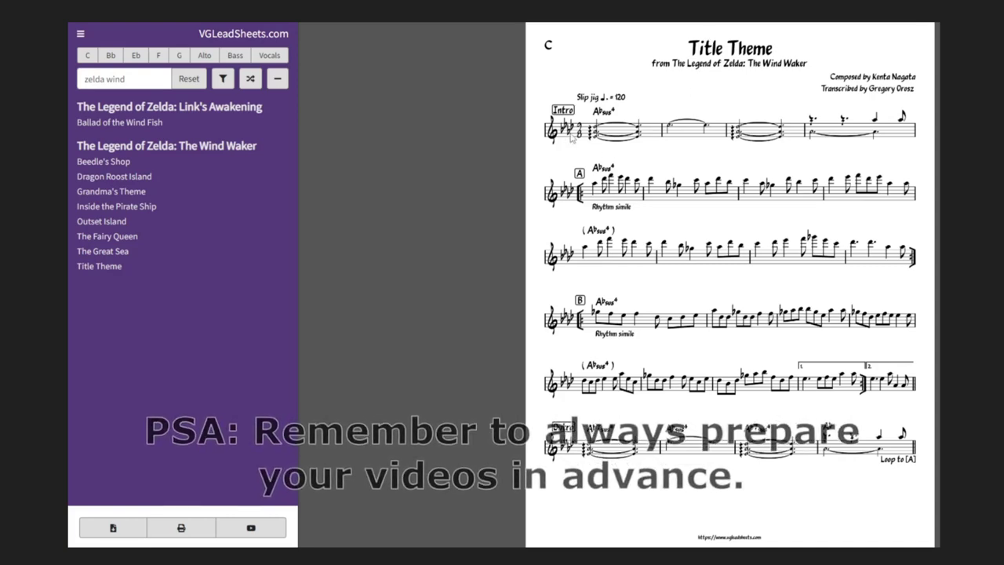
{"action": "left_click", "coordinate": [112, 224]}
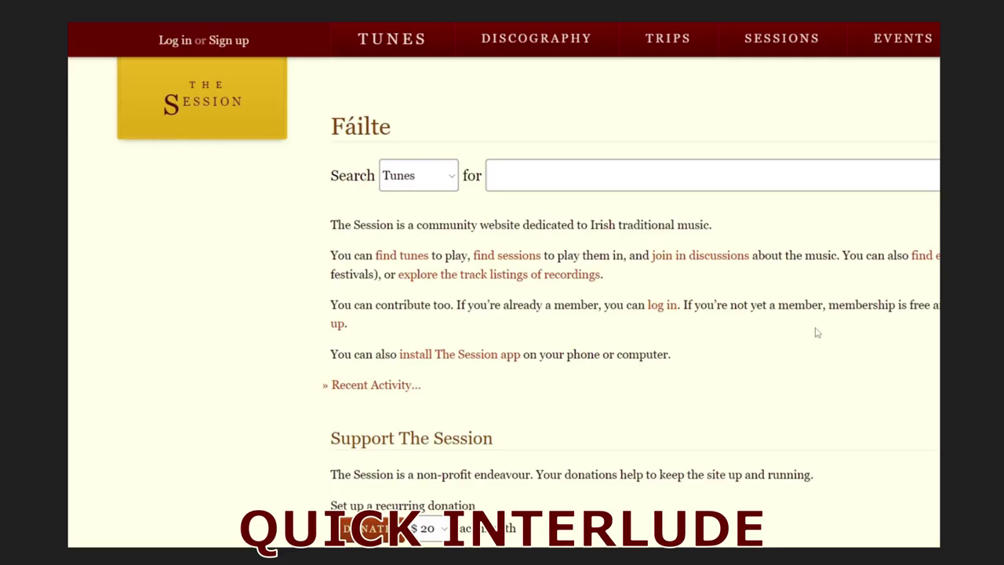
Step: Search The Session's Tunes for 'the butterfly'
{"action": "left_click", "coordinate": [511, 180]}
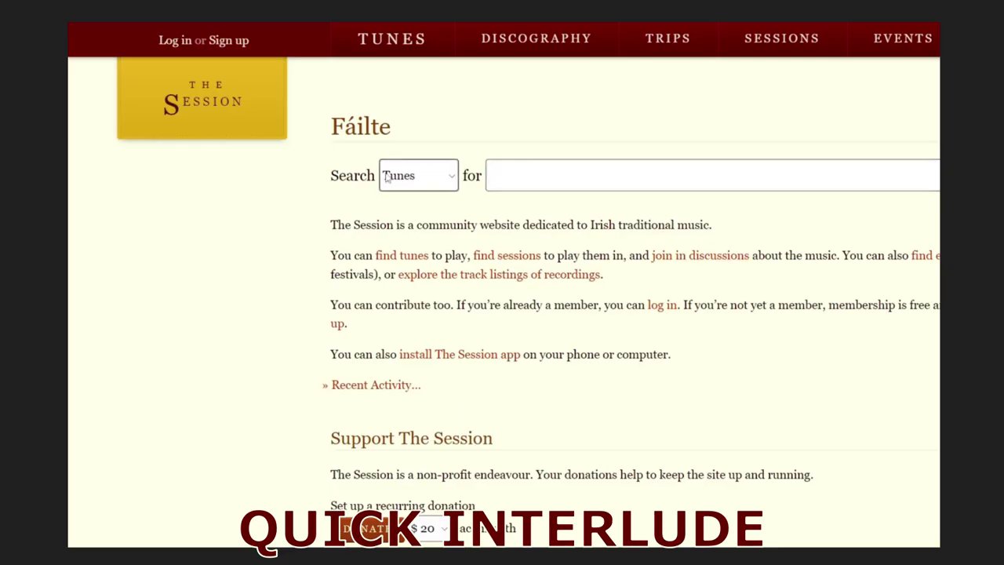
{"action": "left_click", "coordinate": [424, 178]}
{"action": "left_click", "coordinate": [437, 180]}
{"action": "left_click", "coordinate": [530, 173]}
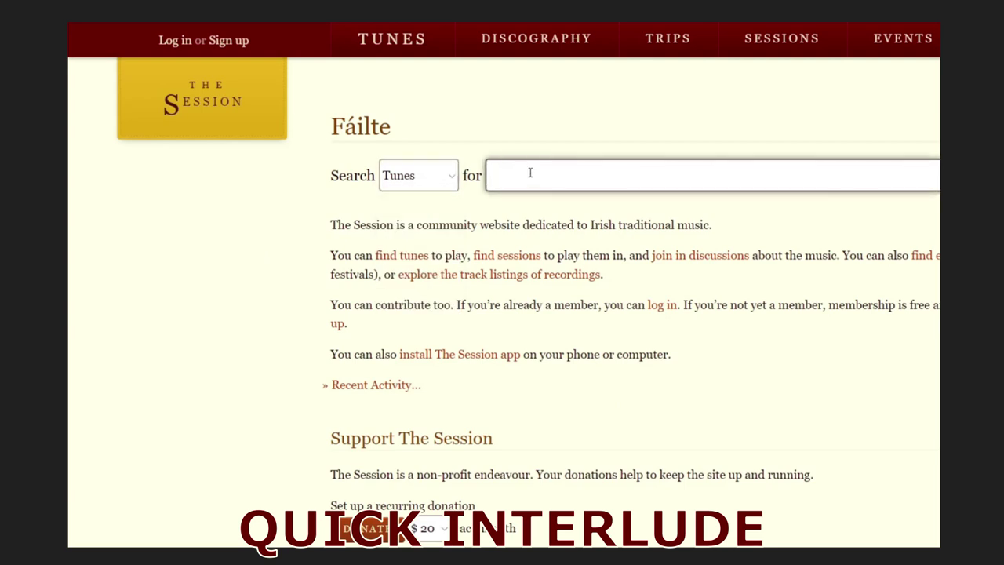
{"action": "type", "text": "the butt"}
{"action": "type", "text": "e"}
{"action": "key", "text": "BackSpace"}
{"action": "type", "text": "utterfly"}
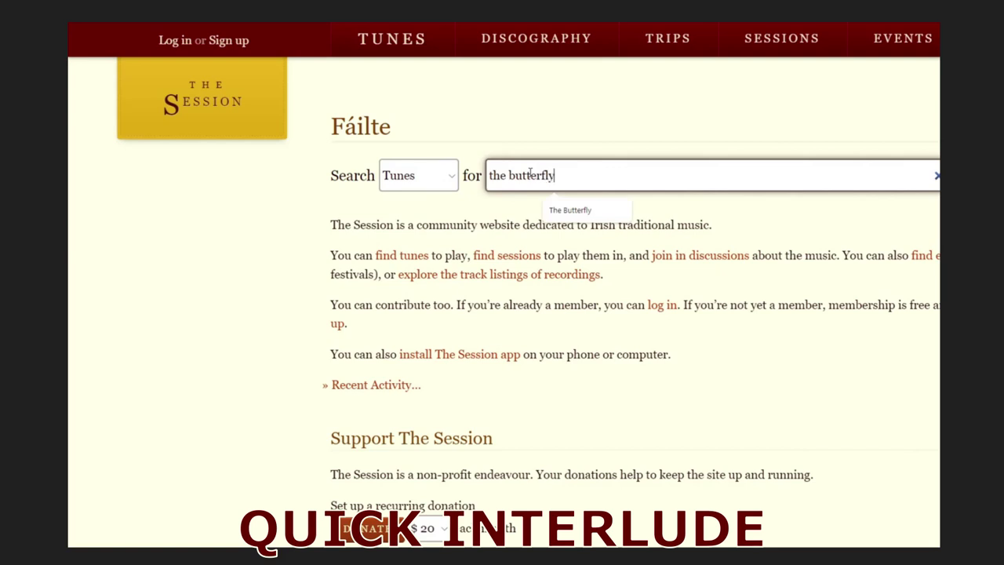
{"action": "key", "text": "Return"}
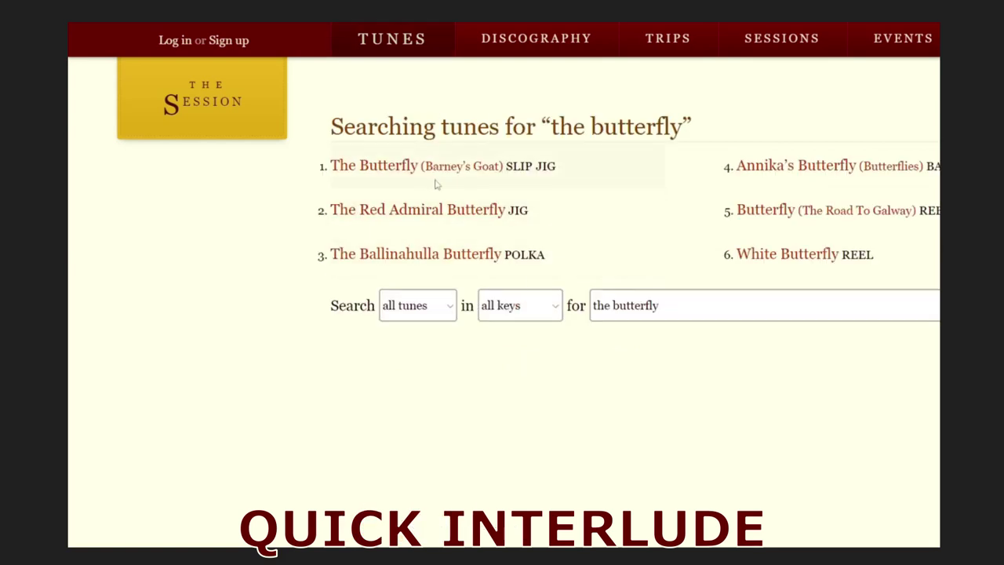
Step: Open The Butterfly slip jig page and play, then stop, its audio
{"action": "left_click", "coordinate": [377, 168]}
{"action": "scroll", "coordinate": [549, 471], "scroll_direction": "down", "scroll_amount": 3}
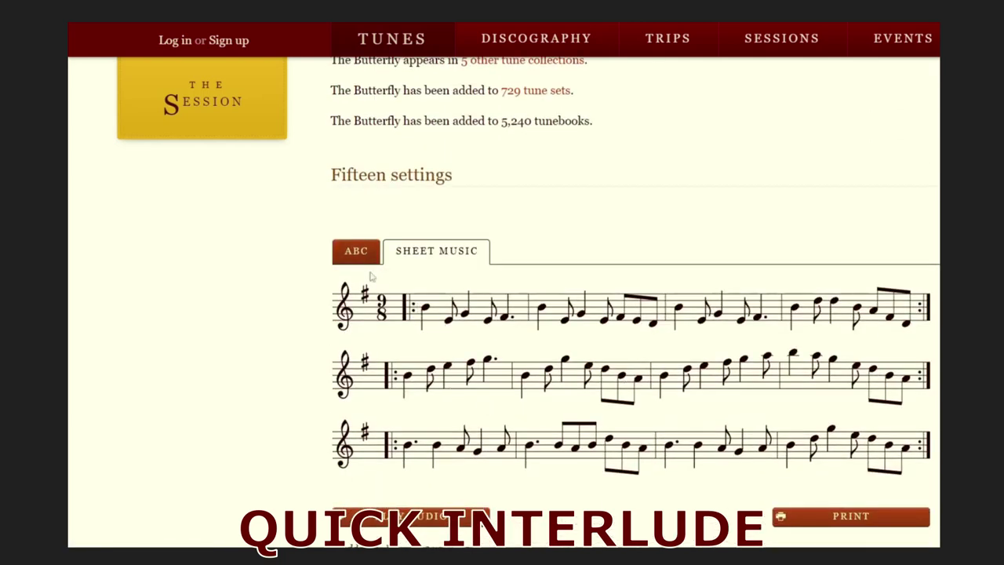
{"action": "left_click", "coordinate": [434, 516]}
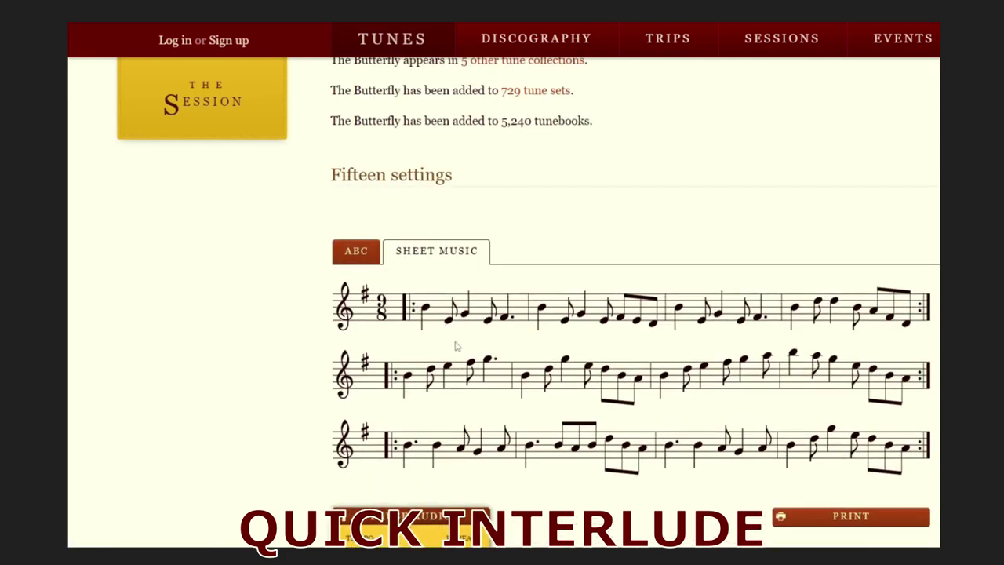
{"action": "left_click", "coordinate": [429, 516]}
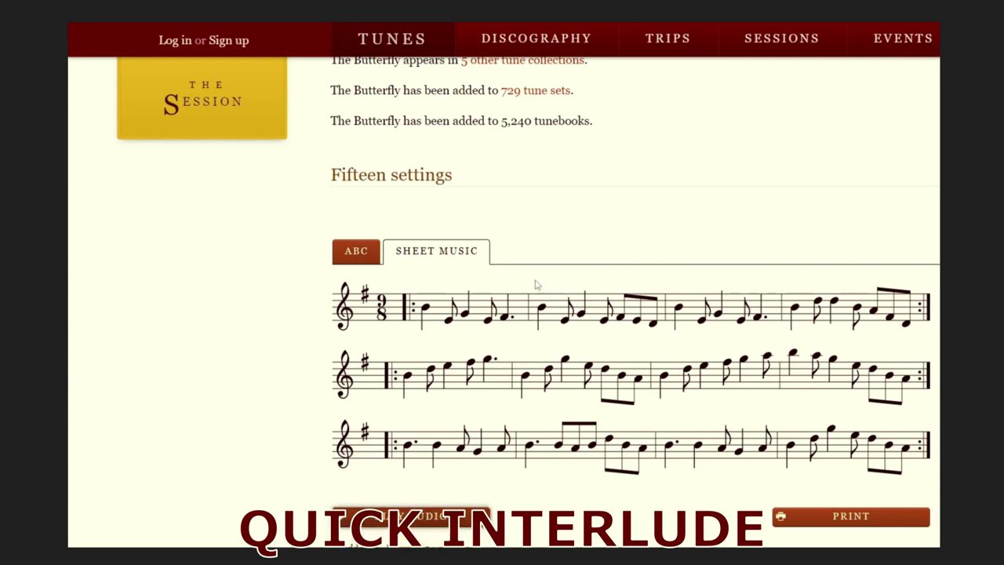
{"action": "scroll", "coordinate": [349, 307], "scroll_direction": "up", "scroll_amount": 2}
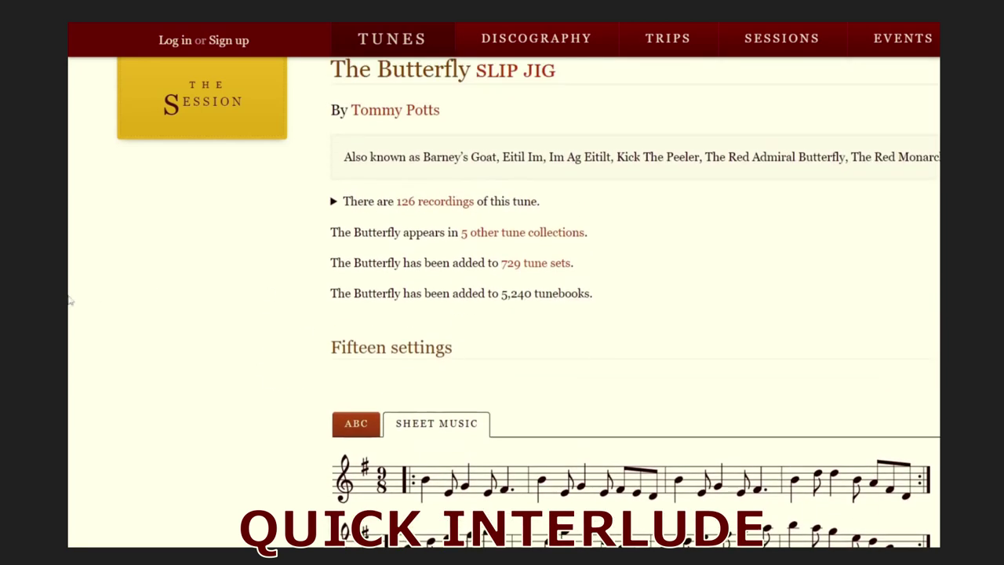
{"action": "scroll", "coordinate": [68, 385], "scroll_direction": "down", "scroll_amount": 2}
{"action": "scroll", "coordinate": [562, 264], "scroll_direction": "up", "scroll_amount": 3}
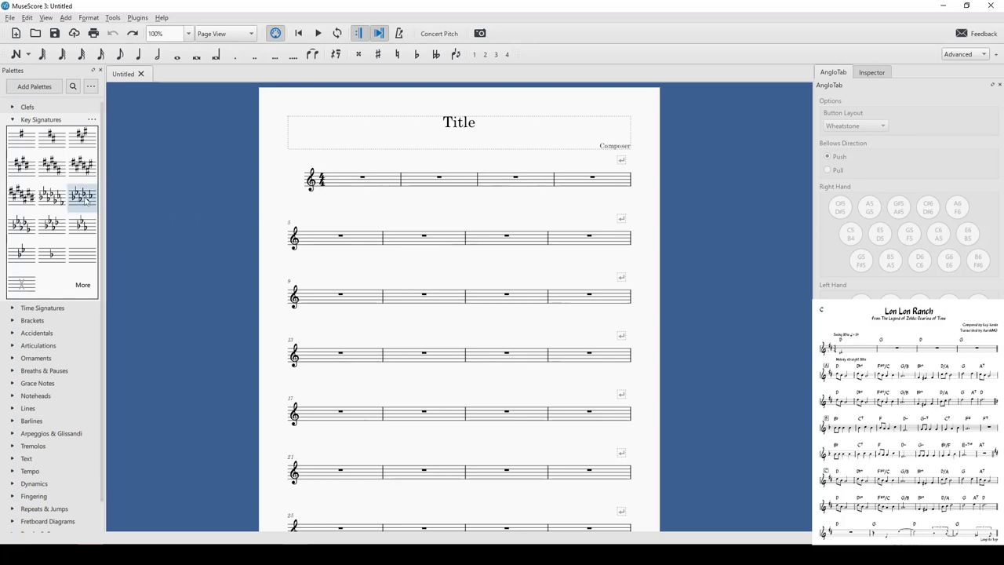
Step: Apply the two-sharp D major key signature and 3/4 time to the blank score
{"action": "mouse_move", "coordinate": [52, 137]}
{"action": "left_mouse_down"}
{"action": "mouse_move", "coordinate": [372, 192]}
{"action": "mouse_move", "coordinate": [347, 194]}
{"action": "left_mouse_up"}
{"action": "left_click", "coordinate": [11, 119]}
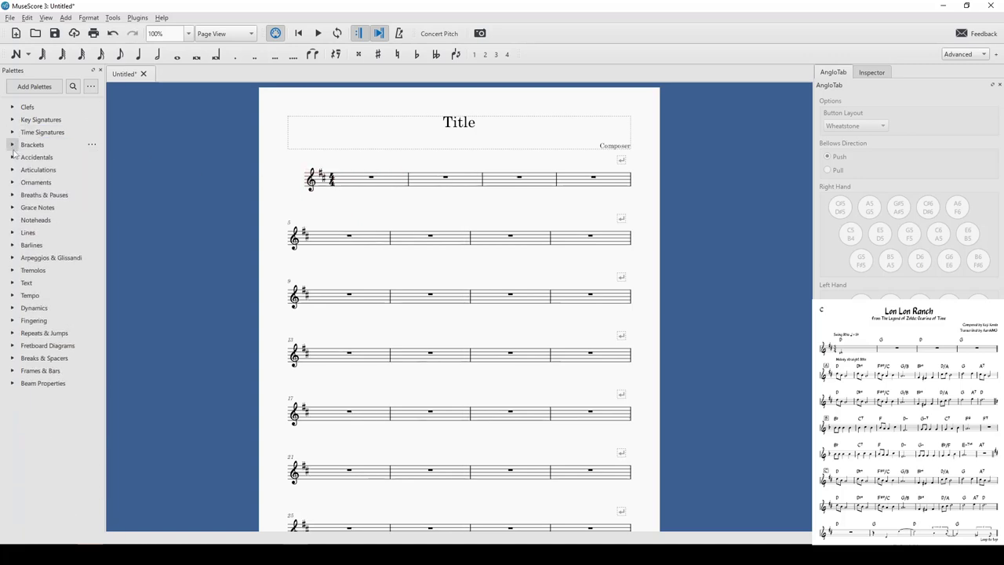
{"action": "left_click", "coordinate": [14, 132]}
{"action": "mouse_move", "coordinate": [41, 153]}
{"action": "left_mouse_down"}
{"action": "mouse_move", "coordinate": [432, 213]}
{"action": "mouse_move", "coordinate": [362, 183]}
{"action": "left_mouse_up"}
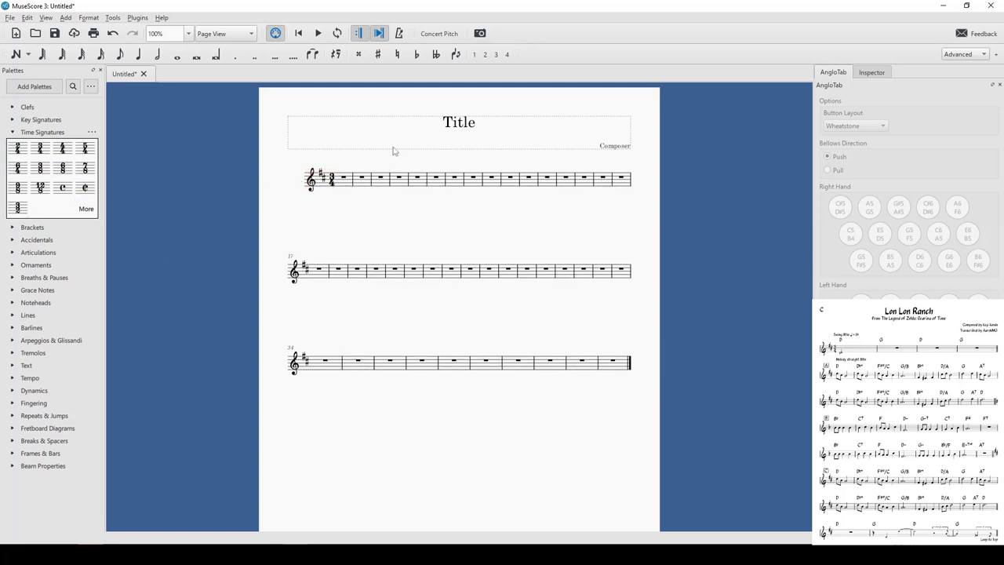
Step: Enter the opening notes starting with eighth notes, and add a line break after bar 4
{"action": "left_click", "coordinate": [344, 181]}
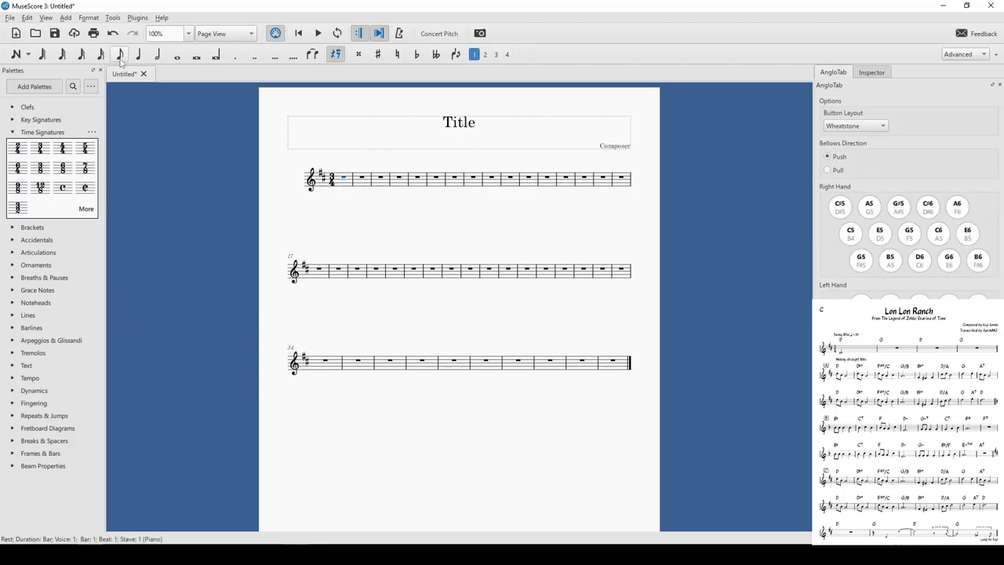
{"action": "left_click", "coordinate": [120, 56]}
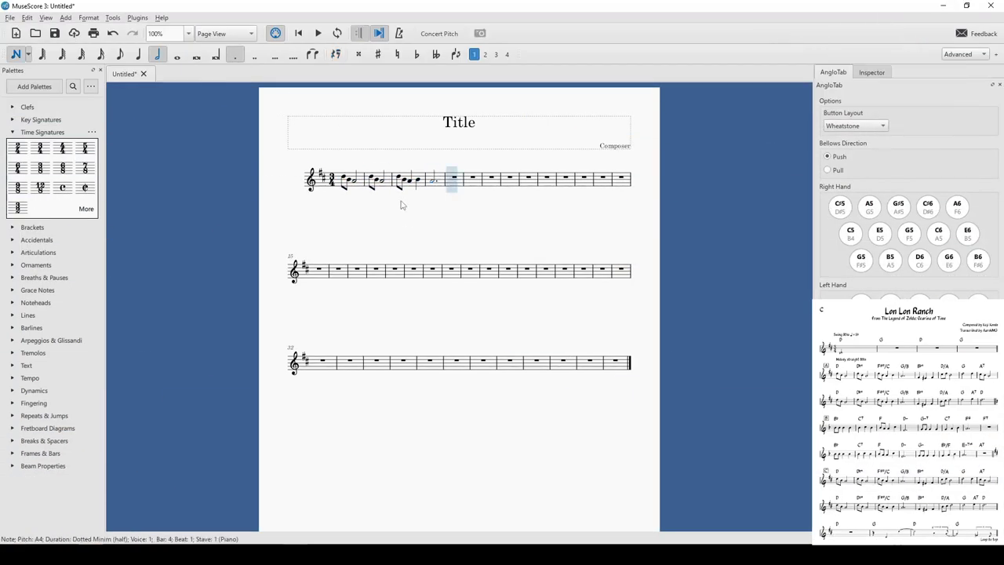
{"action": "key", "text": "Escape"}
{"action": "left_click", "coordinate": [440, 182]}
{"action": "key", "text": "Return"}
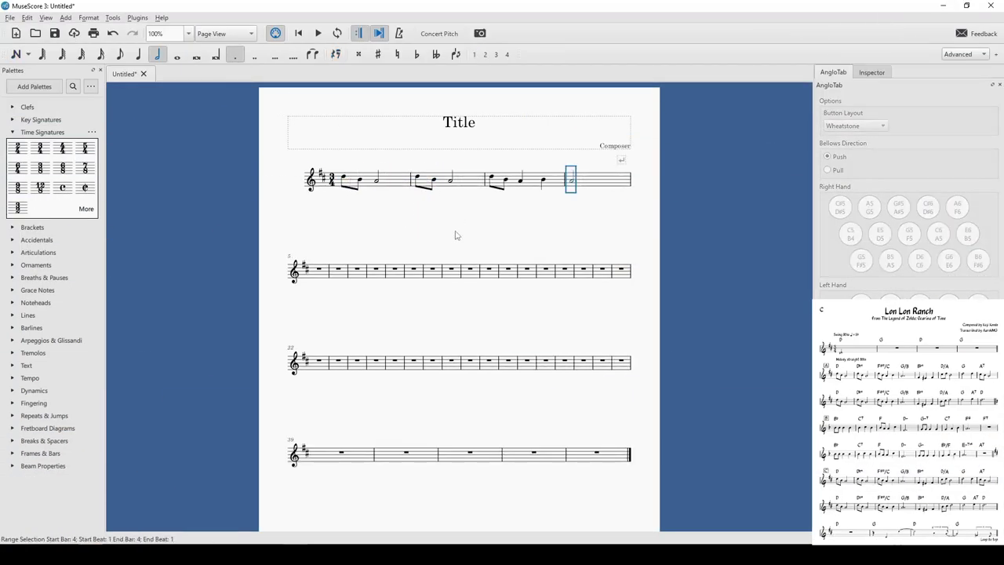
{"action": "key", "text": "Escape"}
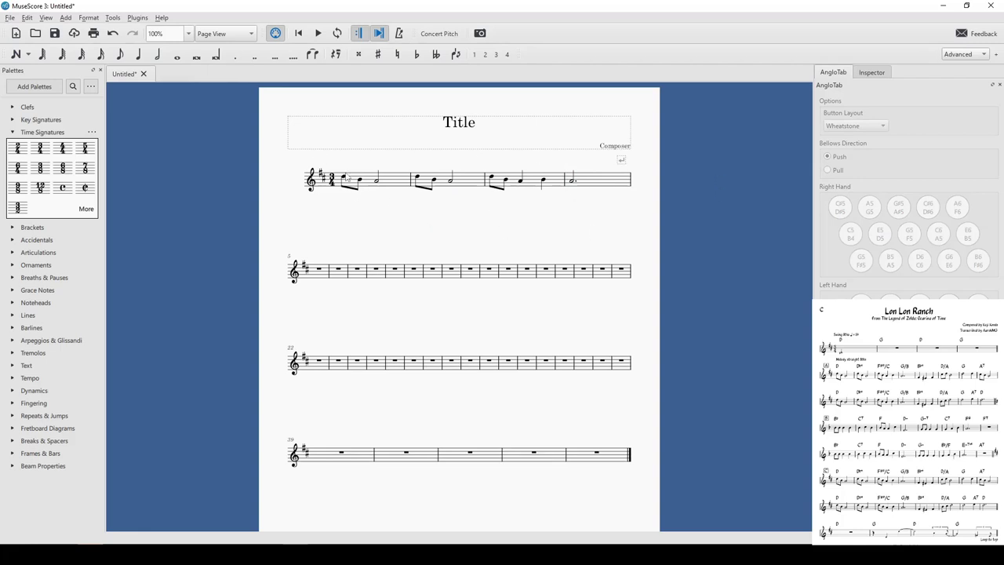
Step: Play back the melody from bar 1's first note, then stop
{"action": "left_click", "coordinate": [345, 179]}
{"action": "key", "text": "space"}
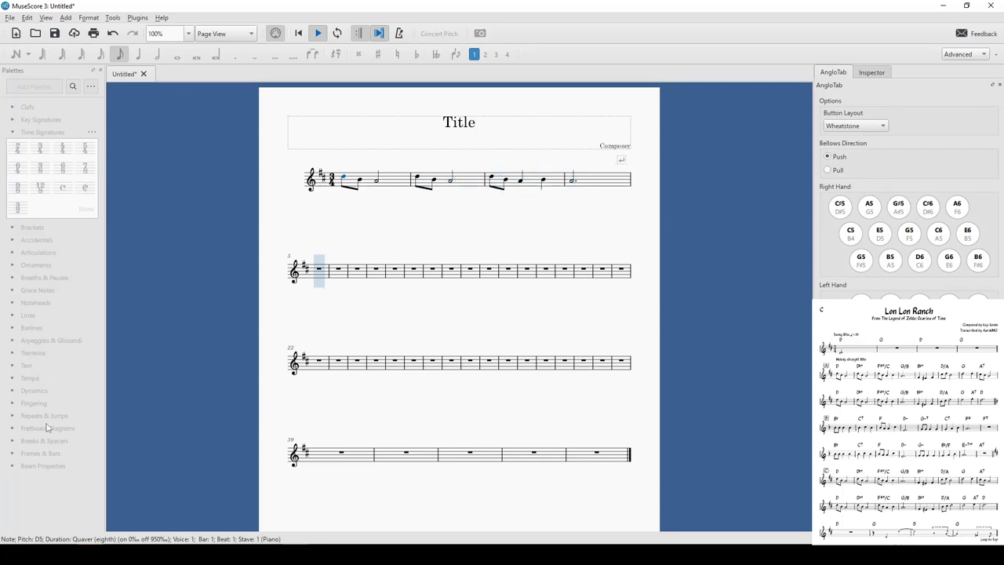
{"action": "key", "text": "space"}
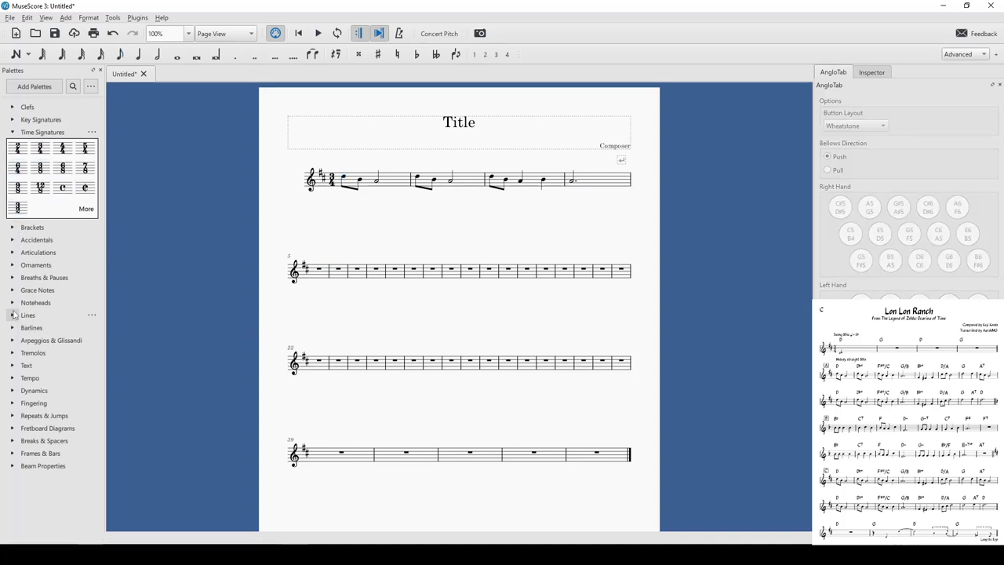
Step: Add a ♩=80 tempo marking above the first note and play back the opening
{"action": "left_click", "coordinate": [12, 377]}
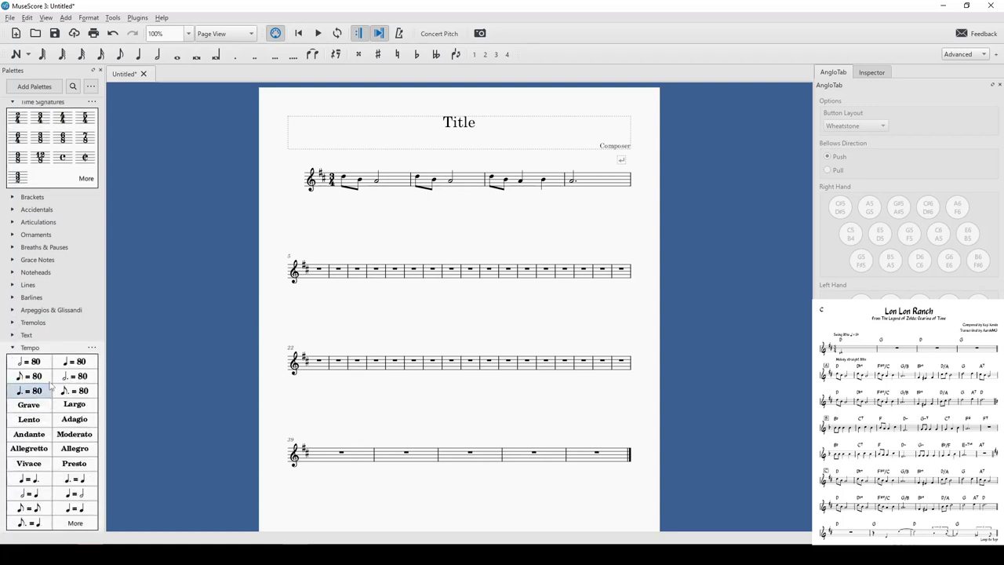
{"action": "left_click_drag", "start_coordinate": [77, 365], "coordinate": [339, 182]}
{"action": "left_click_drag", "start_coordinate": [75, 362], "coordinate": [312, 162]}
{"action": "left_click", "coordinate": [79, 360]}
{"action": "left_click", "coordinate": [345, 179]}
{"action": "key", "text": "space"}
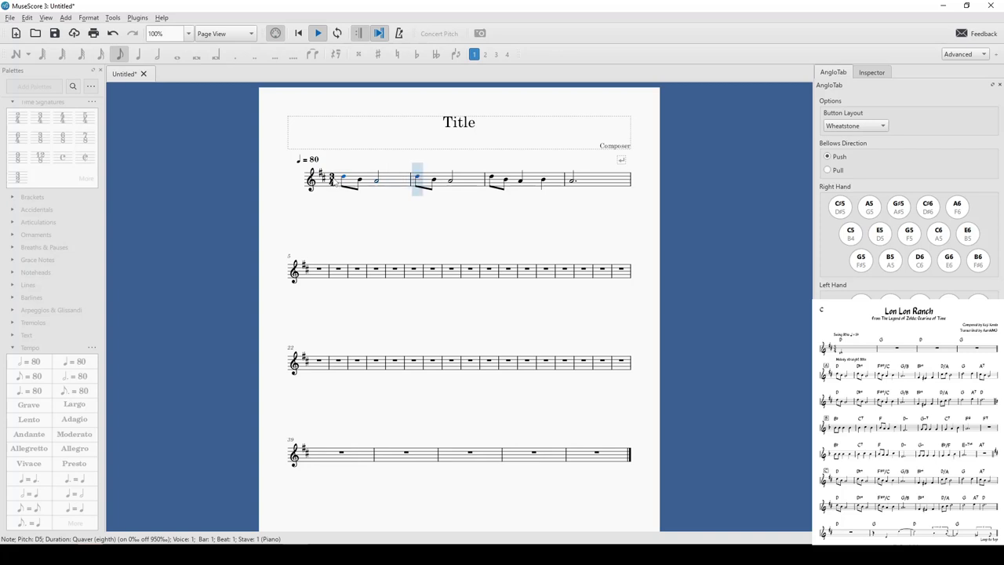
{"action": "key", "text": "space"}
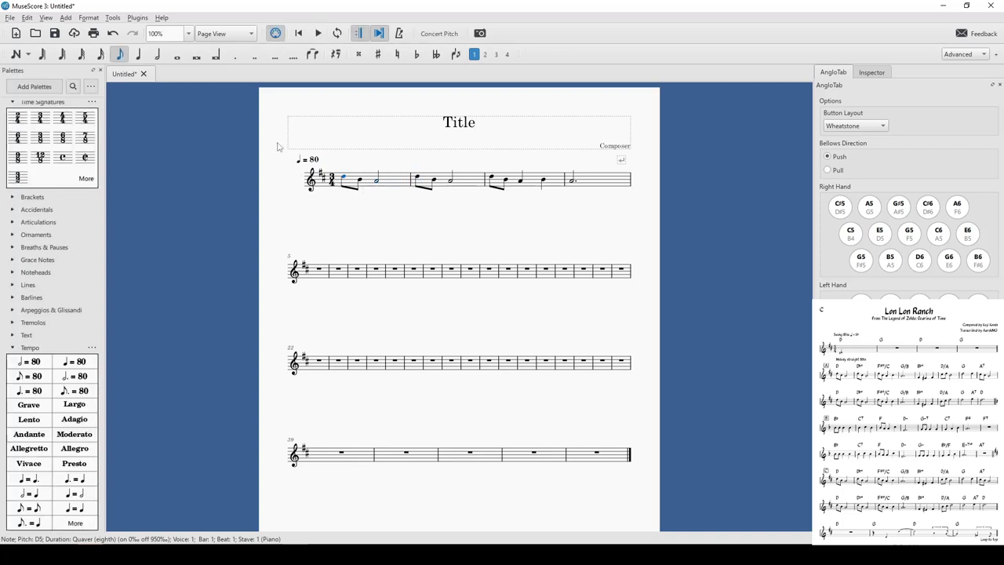
Step: Make the ♩=80 marking invisible and bring back the AngloTab concertina panel
{"action": "left_click", "coordinate": [303, 160]}
{"action": "left_click", "coordinate": [882, 76]}
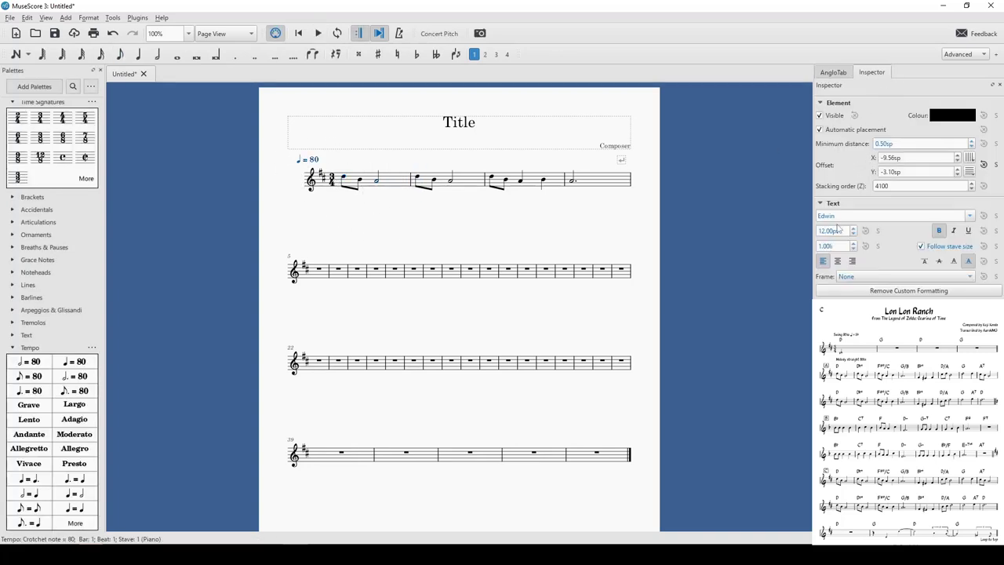
{"action": "left_click", "coordinate": [382, 229]}
{"action": "left_click", "coordinate": [344, 179]}
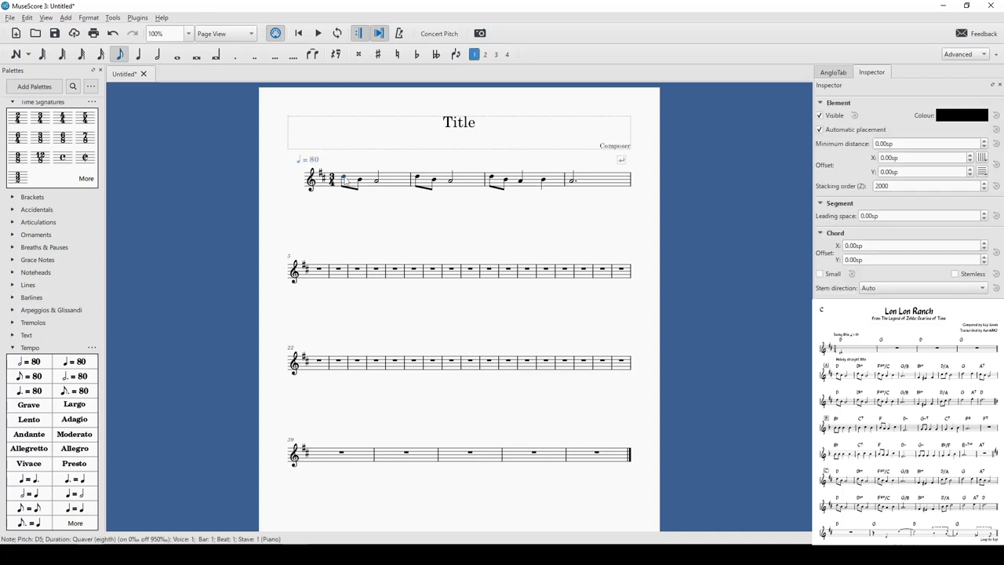
{"action": "left_click", "coordinate": [836, 73]}
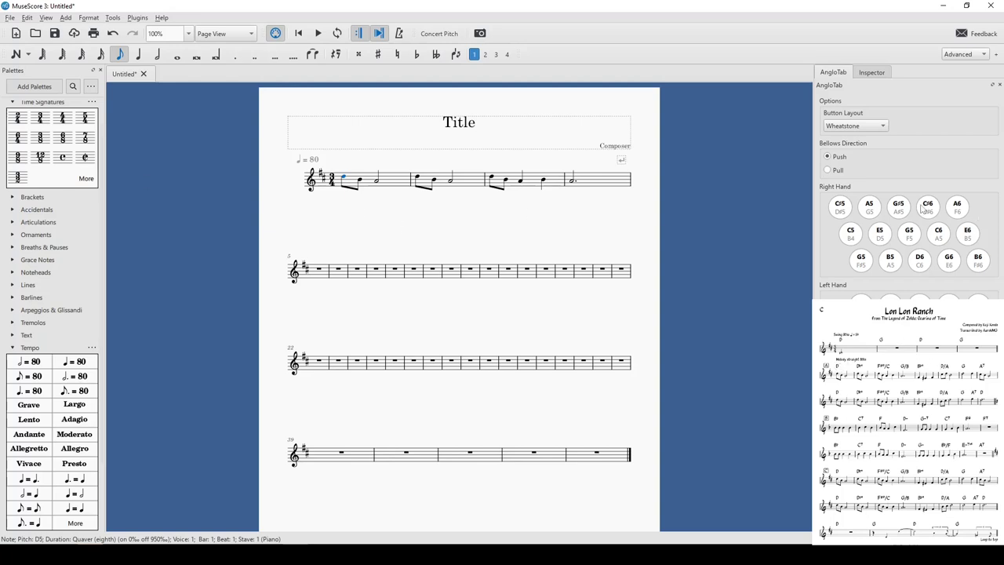
Step: Give the first notes pull fingerings: buttons 2 and 1, then pull on the A4 minim
{"action": "left_click", "coordinate": [883, 237]}
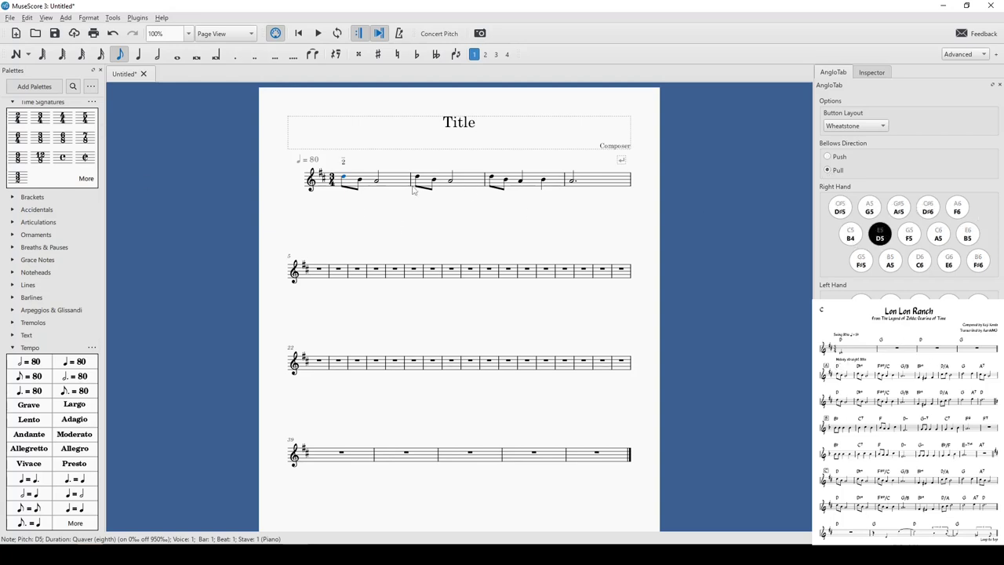
{"action": "left_click", "coordinate": [360, 182]}
{"action": "left_click", "coordinate": [850, 234]}
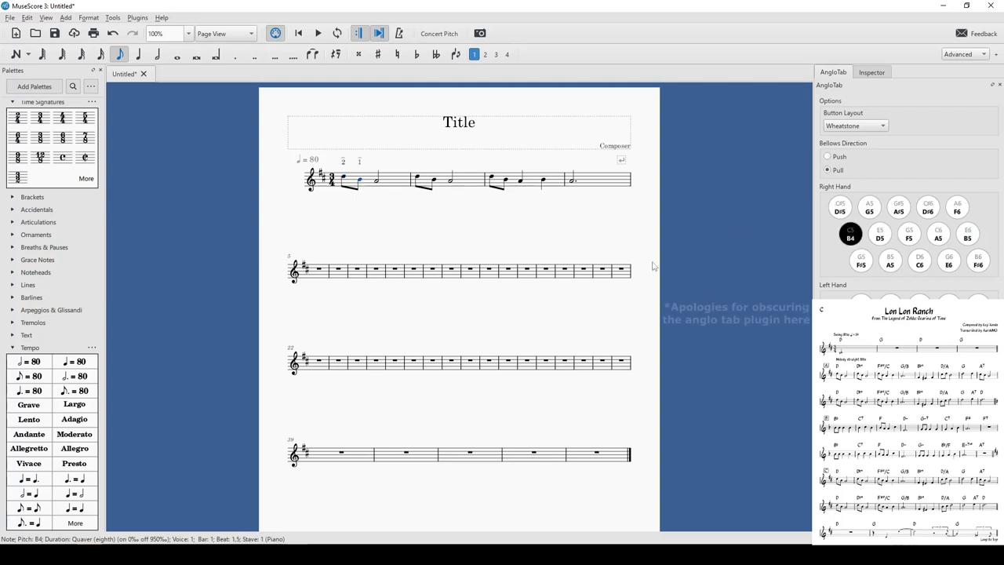
{"action": "key", "text": "Right"}
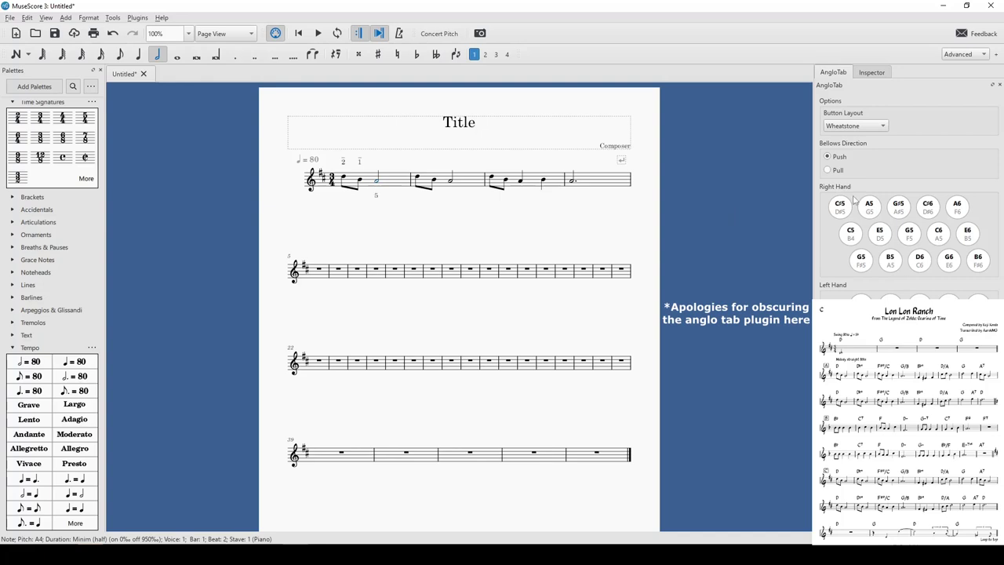
{"action": "left_click", "coordinate": [835, 171]}
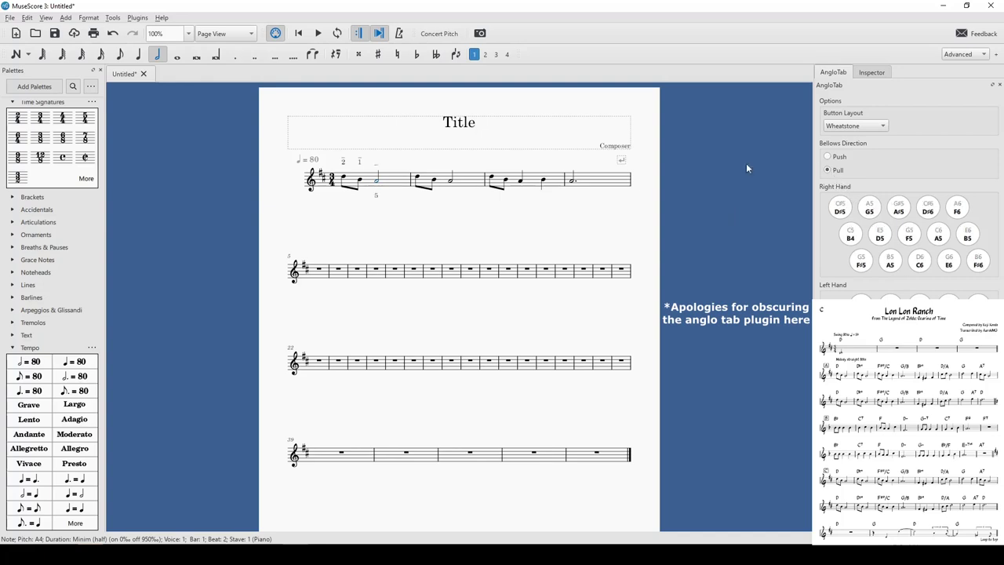
Step: Review bar 1's notes, then set bar 2's first quaver to pull button 2
{"action": "left_click", "coordinate": [359, 182]}
{"action": "left_click", "coordinate": [377, 183]}
{"action": "left_click", "coordinate": [346, 179]}
{"action": "left_click", "coordinate": [361, 182]}
{"action": "left_click", "coordinate": [377, 183]}
{"action": "left_click", "coordinate": [418, 179]}
{"action": "left_click", "coordinate": [880, 235]}
{"action": "left_click", "coordinate": [828, 169]}
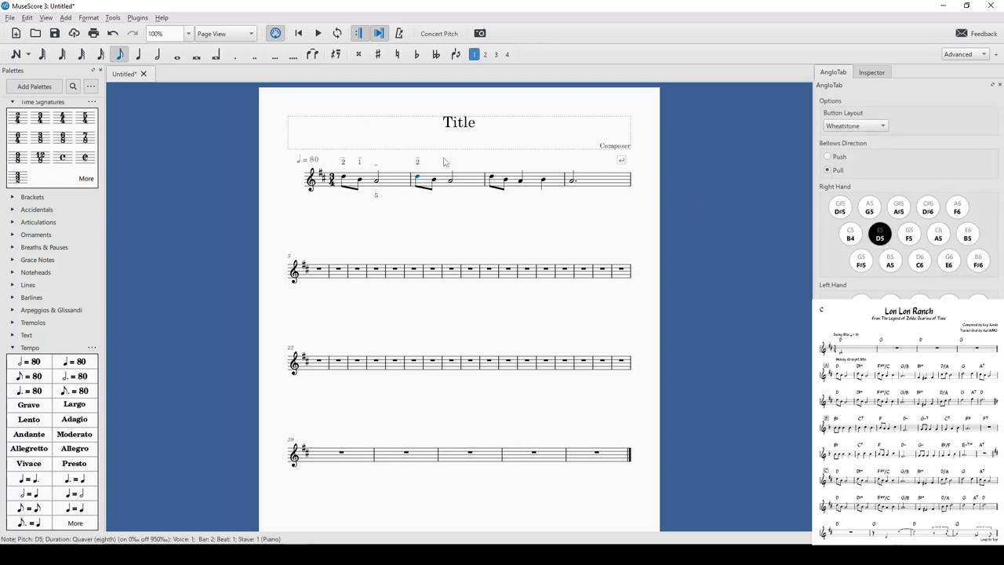
Step: Mark bar 2's second quaver as pull button 1 and its minim as pull
{"action": "left_click", "coordinate": [433, 180]}
{"action": "left_click", "coordinate": [850, 234]}
{"action": "left_click", "coordinate": [827, 170]}
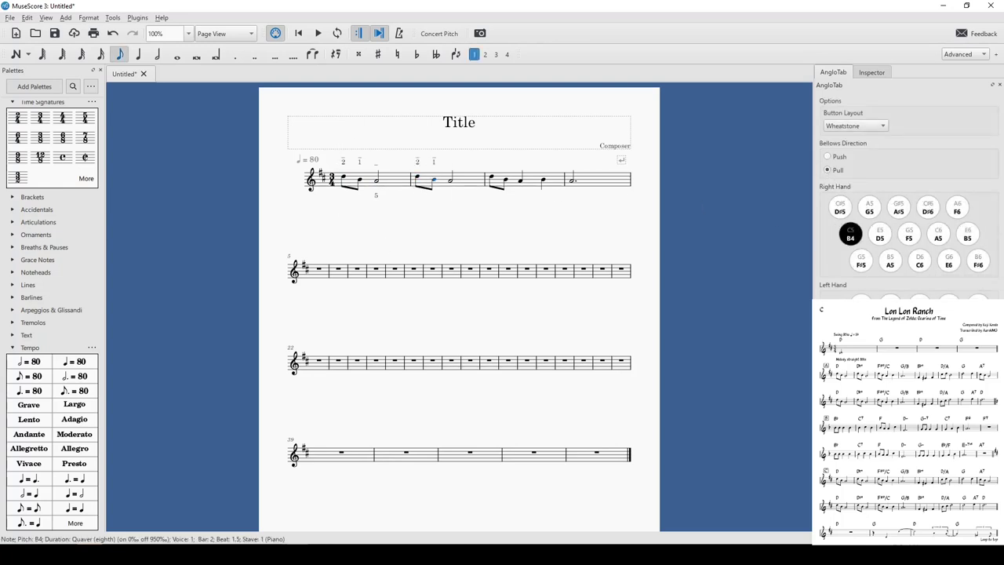
{"action": "left_click", "coordinate": [453, 181]}
{"action": "left_click", "coordinate": [828, 170]}
{"action": "key", "text": "Escape"}
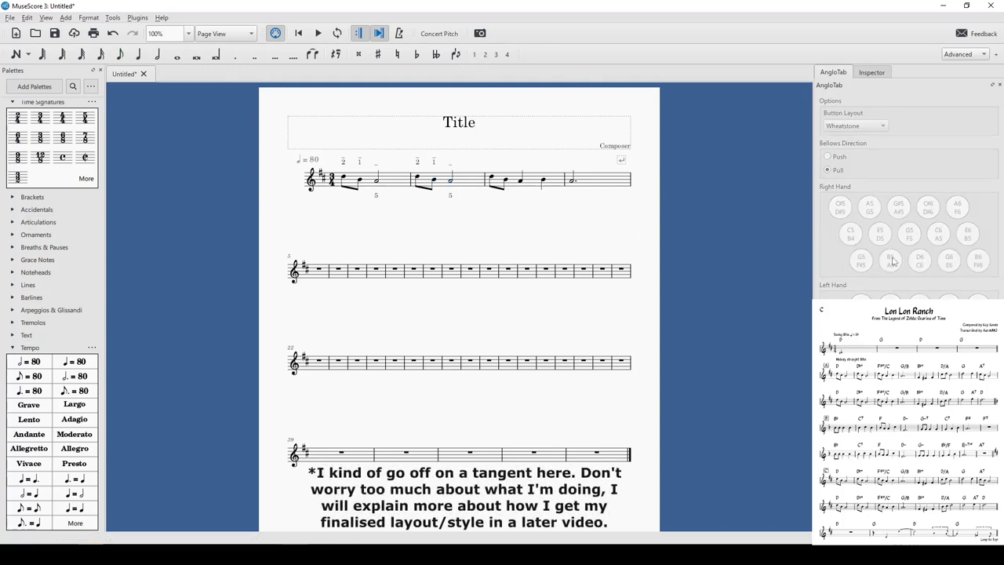
Step: Switch bar 2's D5, B4 and A4 to push, giving buttons 10, 9 and 4a
{"action": "left_click", "coordinate": [418, 182]}
{"action": "left_click", "coordinate": [838, 158]}
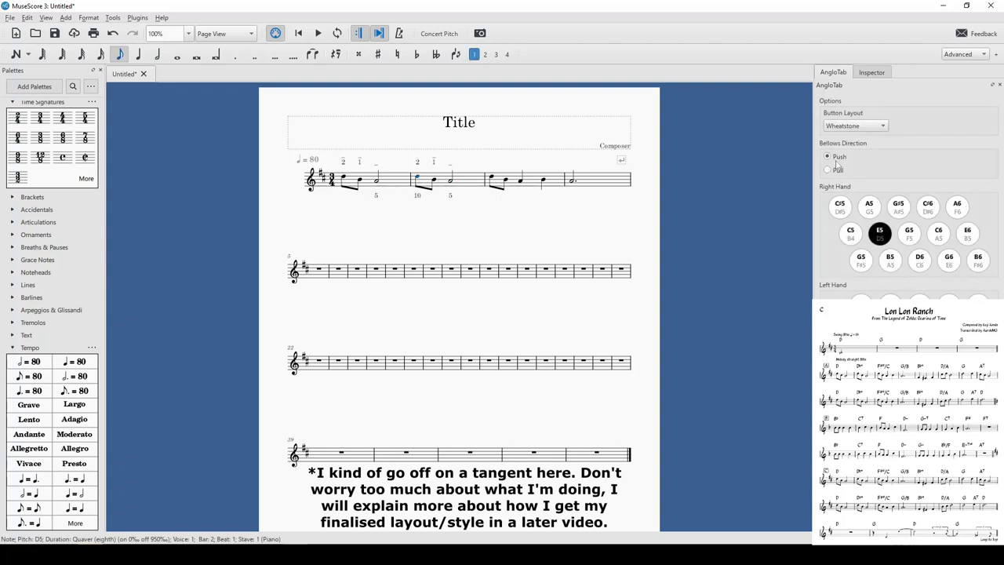
{"action": "left_click", "coordinate": [877, 236]}
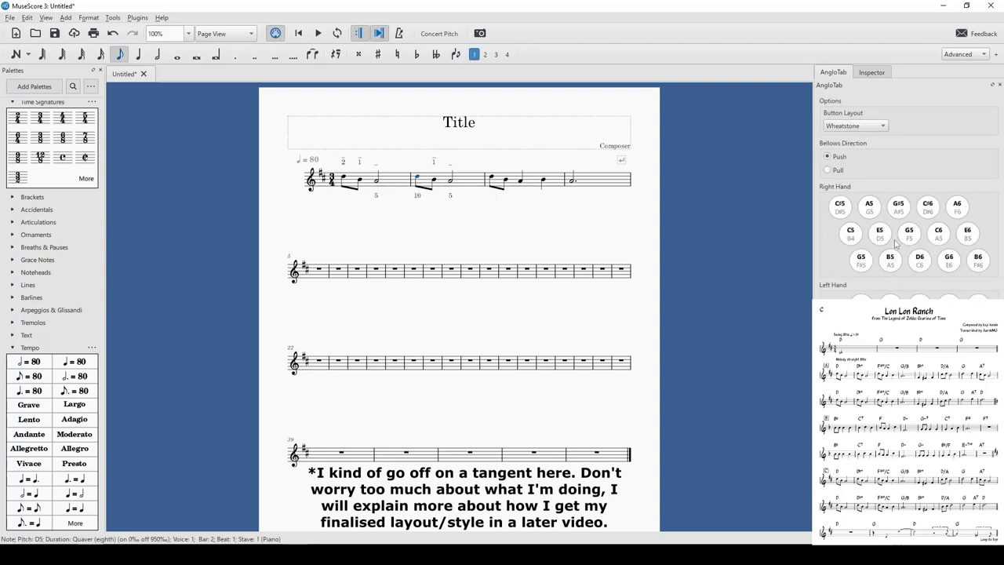
{"action": "key", "text": "b"}
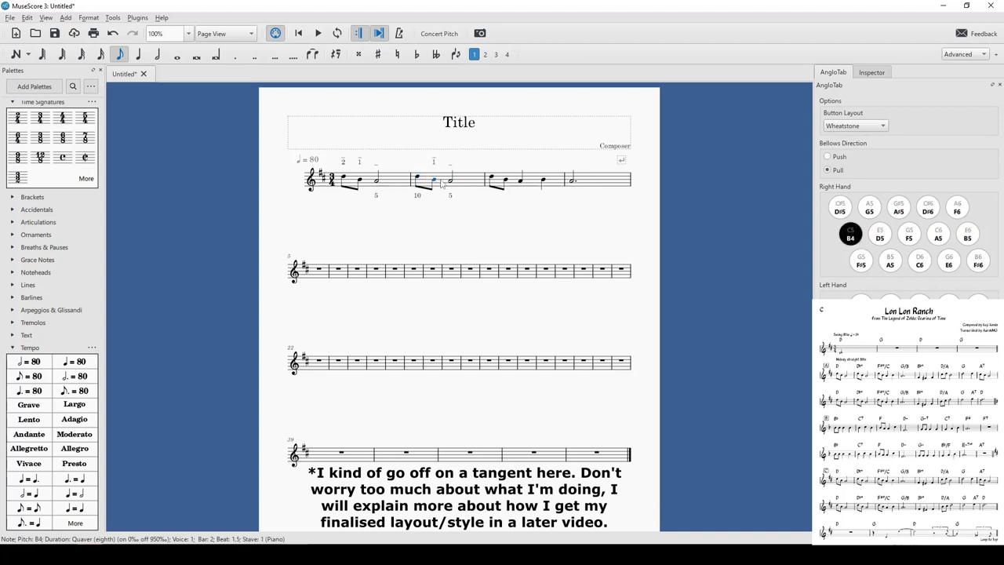
{"action": "left_click", "coordinate": [828, 157]}
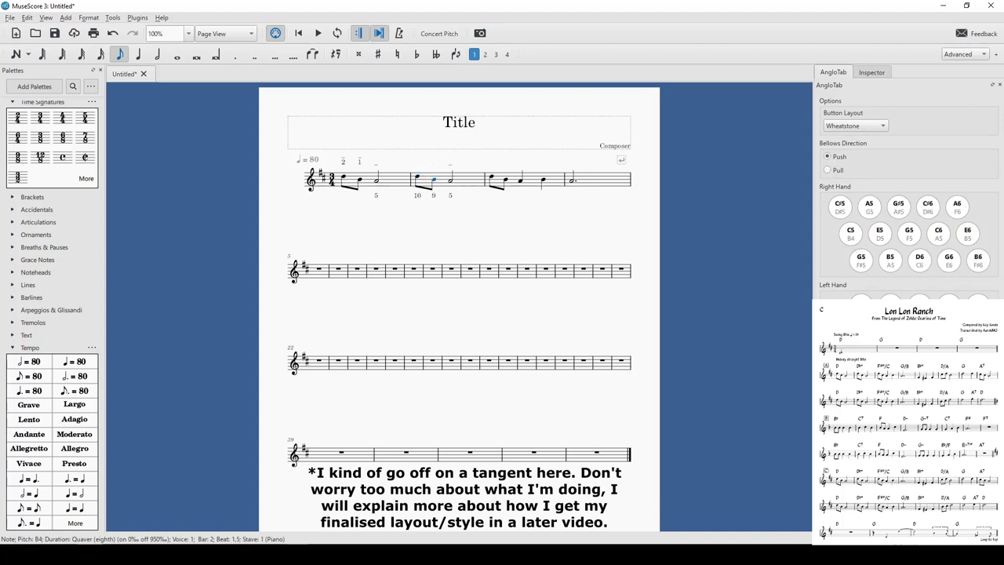
{"action": "left_click", "coordinate": [451, 181]}
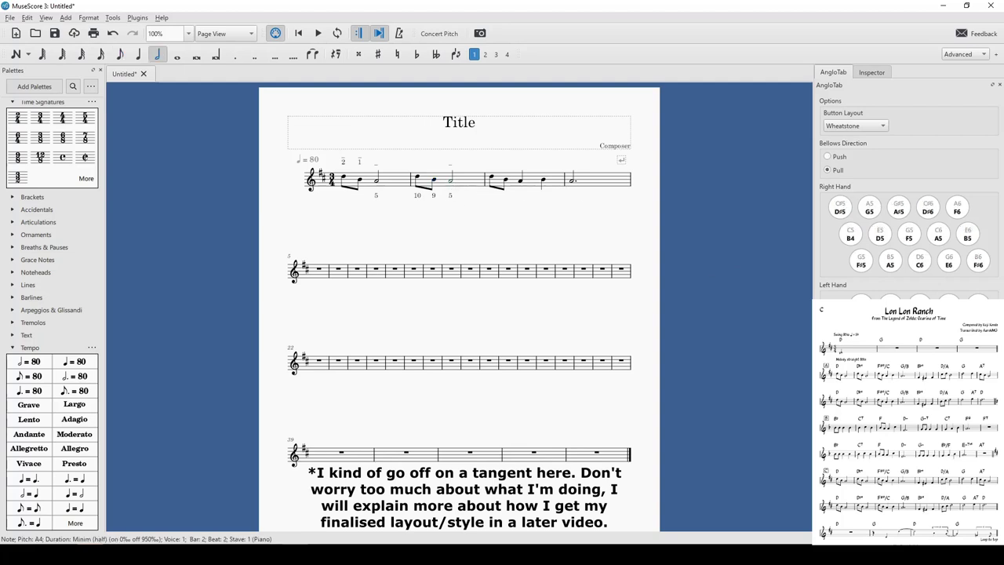
{"action": "left_click", "coordinate": [829, 157]}
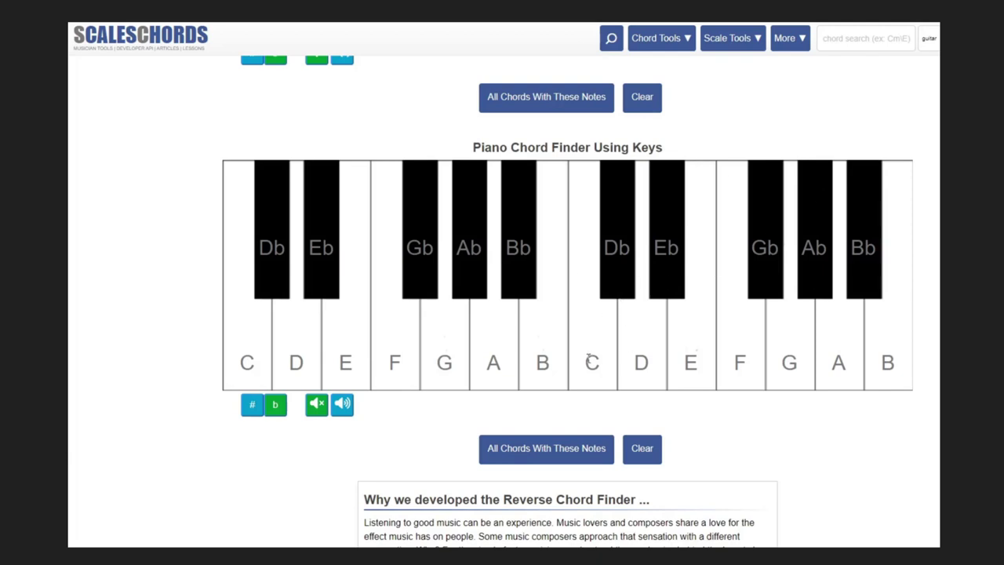
Step: Enter C–E–G for C, swap E for Eb to get Cm, then clear the keys
{"action": "left_click", "coordinate": [591, 359]}
{"action": "left_click", "coordinate": [694, 353]}
{"action": "left_click", "coordinate": [794, 362]}
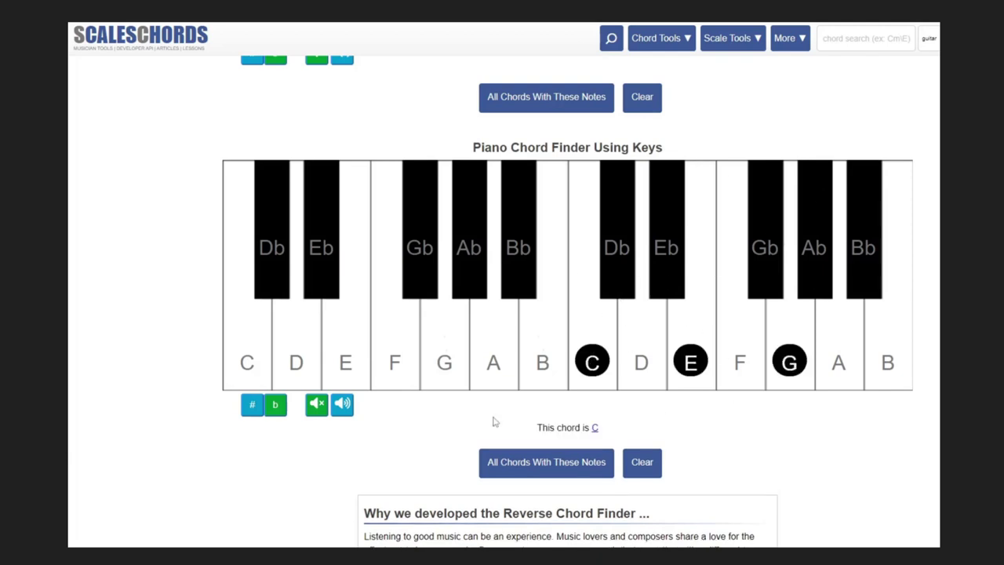
{"action": "left_click", "coordinate": [691, 361]}
{"action": "left_click", "coordinate": [666, 248]}
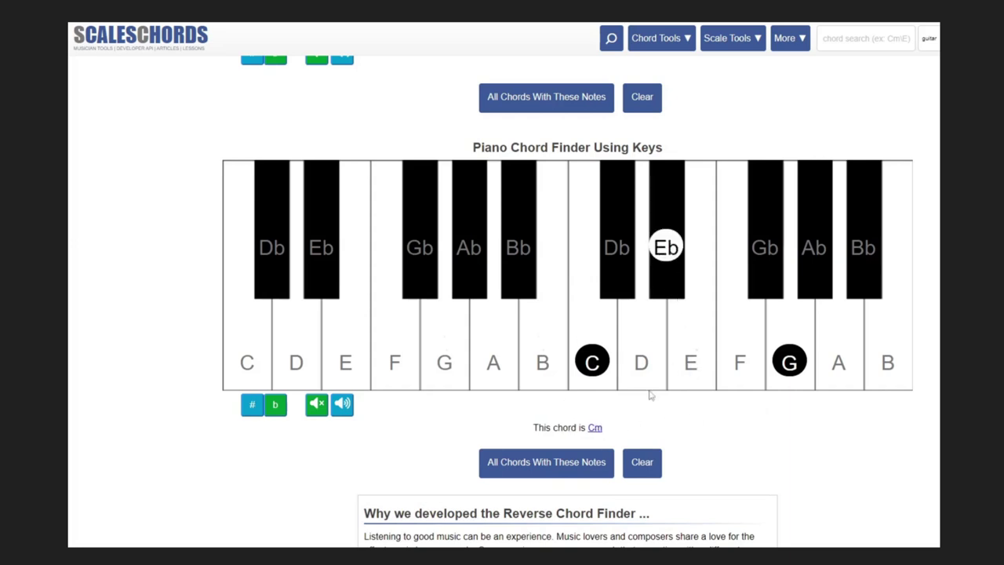
{"action": "left_click", "coordinate": [780, 361]}
{"action": "left_click", "coordinate": [676, 247]}
{"action": "left_click", "coordinate": [593, 361]}
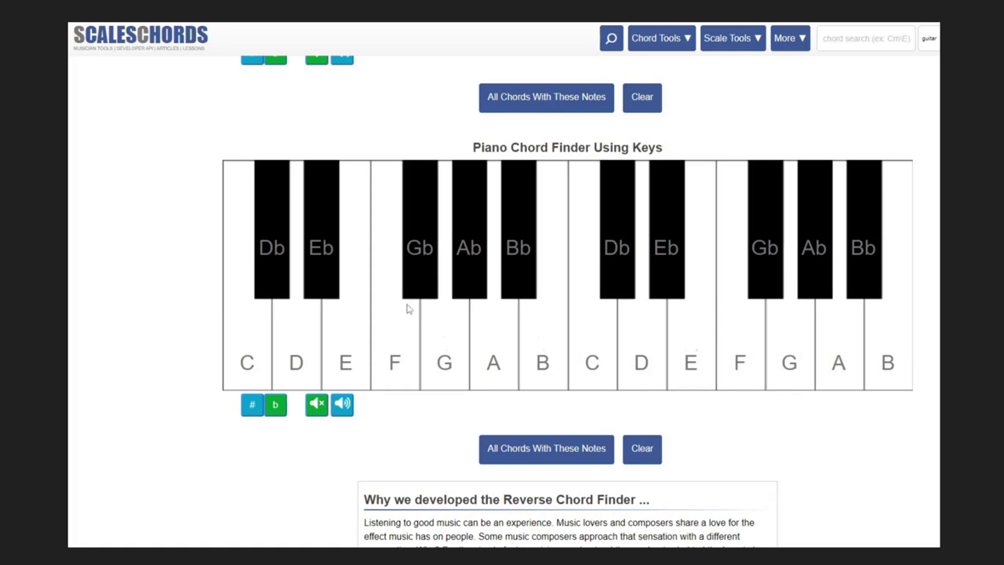
Step: Enter Gb–Bb–Db for Gb, then replace Bb with A to get Gbm
{"action": "left_click", "coordinate": [418, 247]}
{"action": "left_click", "coordinate": [521, 264]}
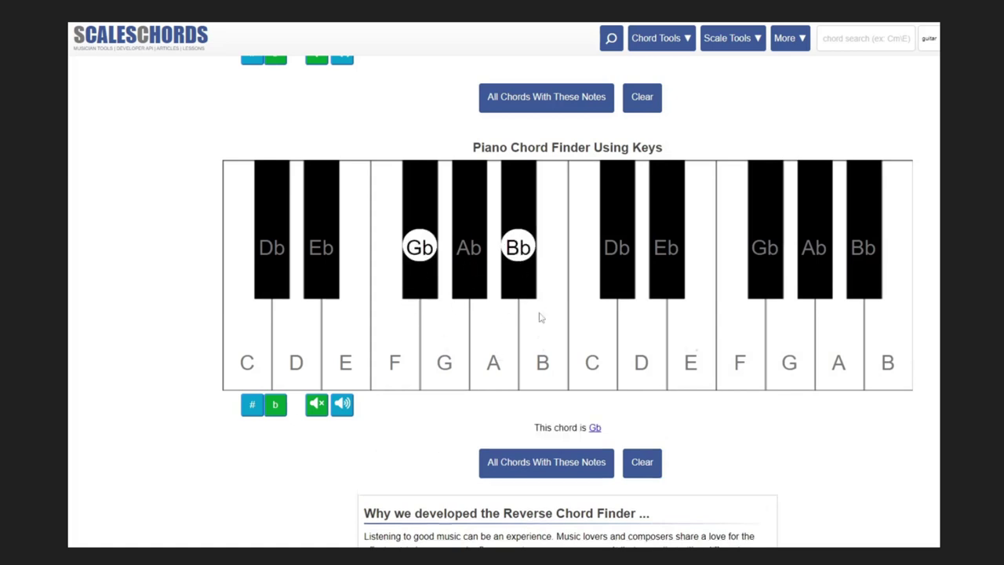
{"action": "left_click", "coordinate": [616, 267]}
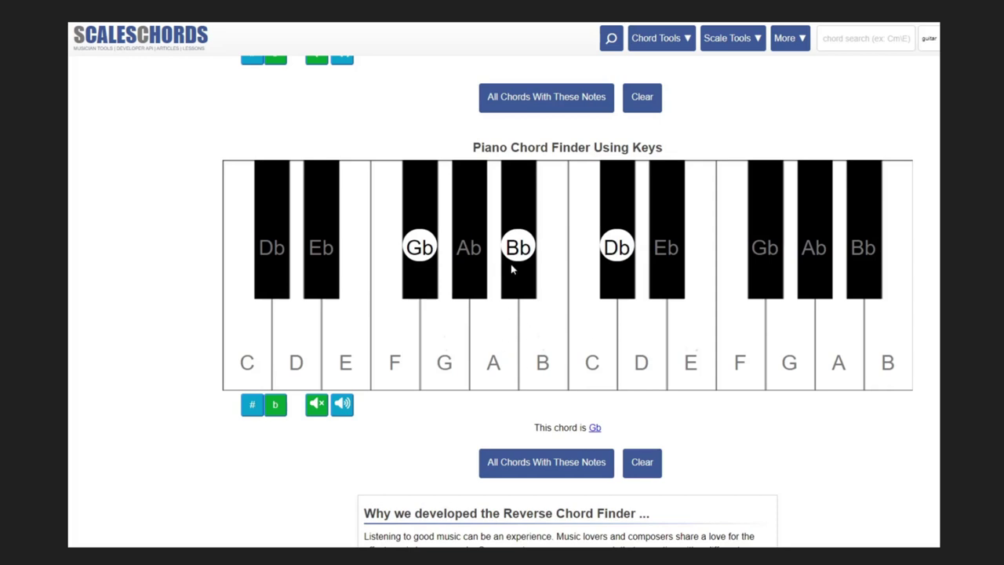
{"action": "left_click", "coordinate": [514, 292]}
{"action": "left_click", "coordinate": [494, 353]}
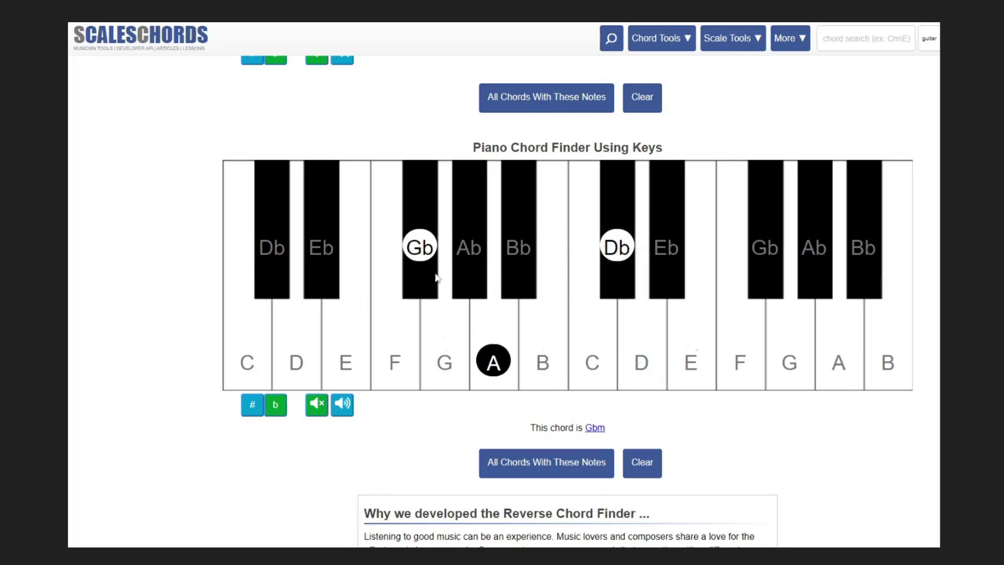
Step: Clear the Gbm keys and enter G–B–D to get G major
{"action": "left_click", "coordinate": [487, 353]}
{"action": "left_click", "coordinate": [426, 255]}
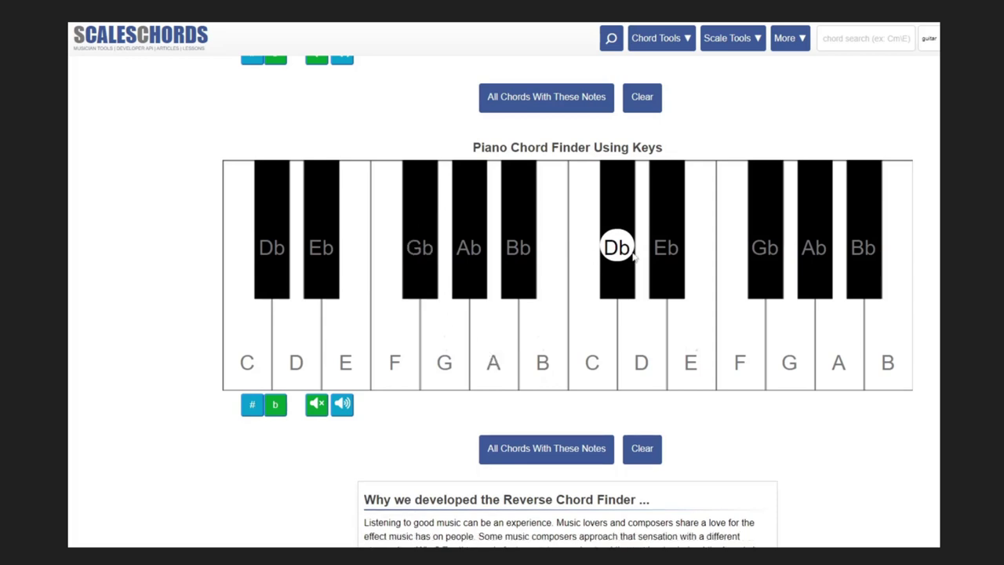
{"action": "left_click", "coordinate": [628, 251]}
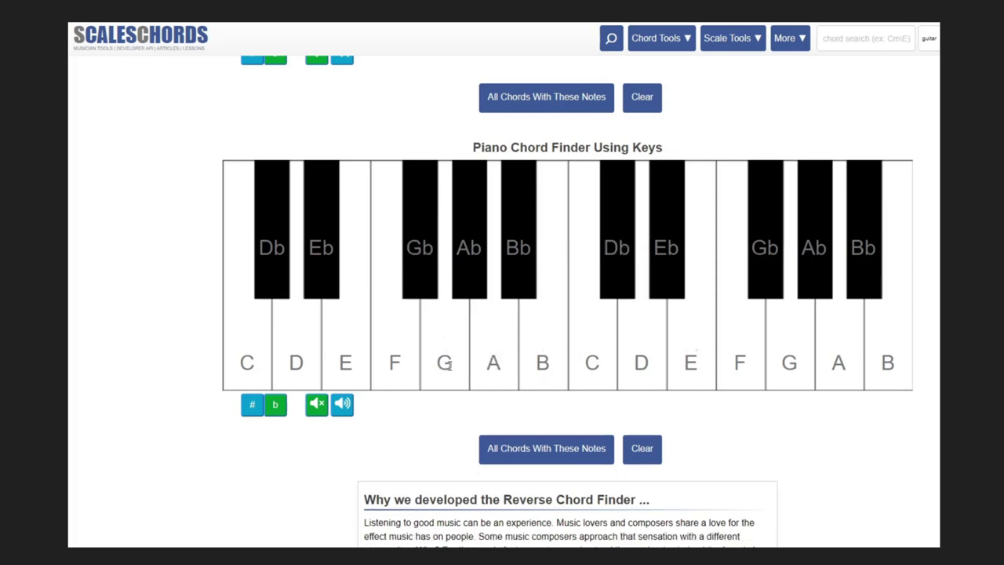
{"action": "left_click", "coordinate": [444, 358]}
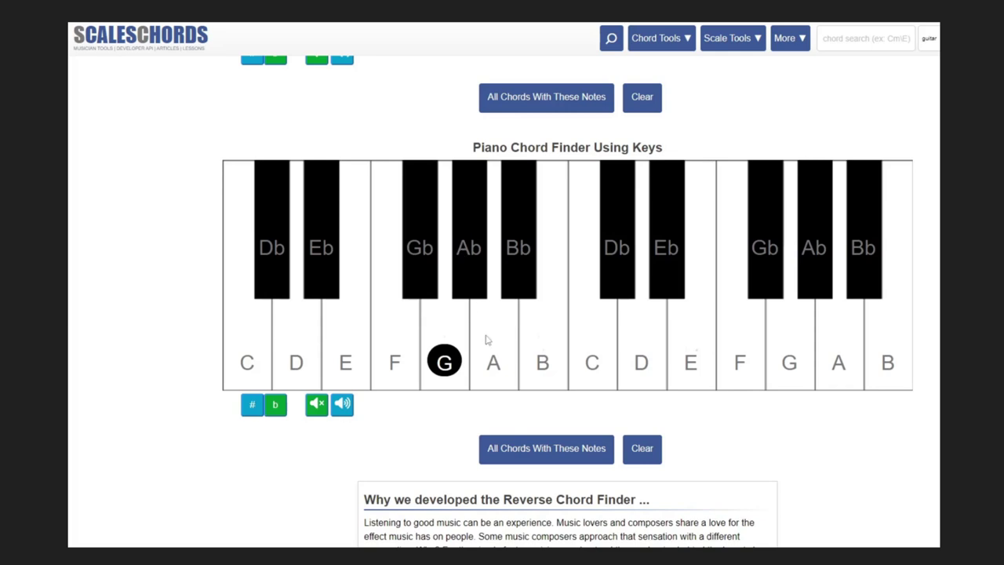
{"action": "left_click", "coordinate": [542, 353]}
{"action": "left_click", "coordinate": [632, 363]}
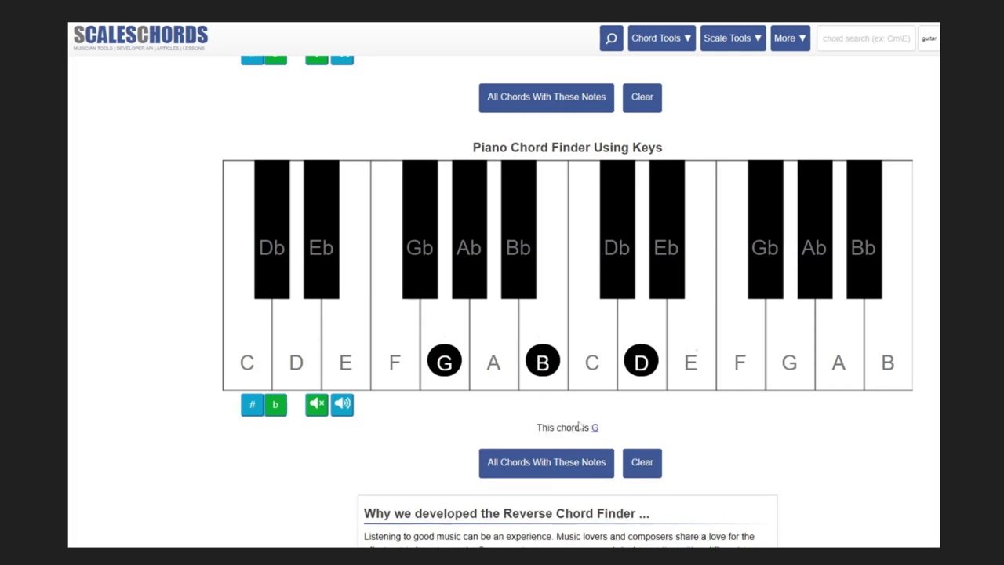
Step: Replace B with Bb so G–Bb–D reads Gm
{"action": "left_click", "coordinate": [542, 361]}
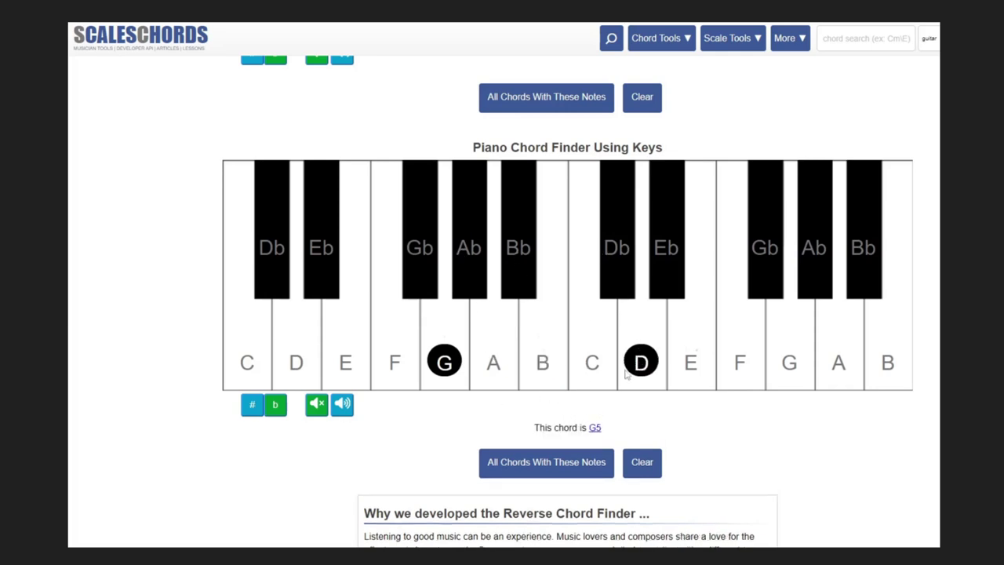
{"action": "double_click", "coordinate": [641, 362]}
{"action": "left_click", "coordinate": [510, 247]}
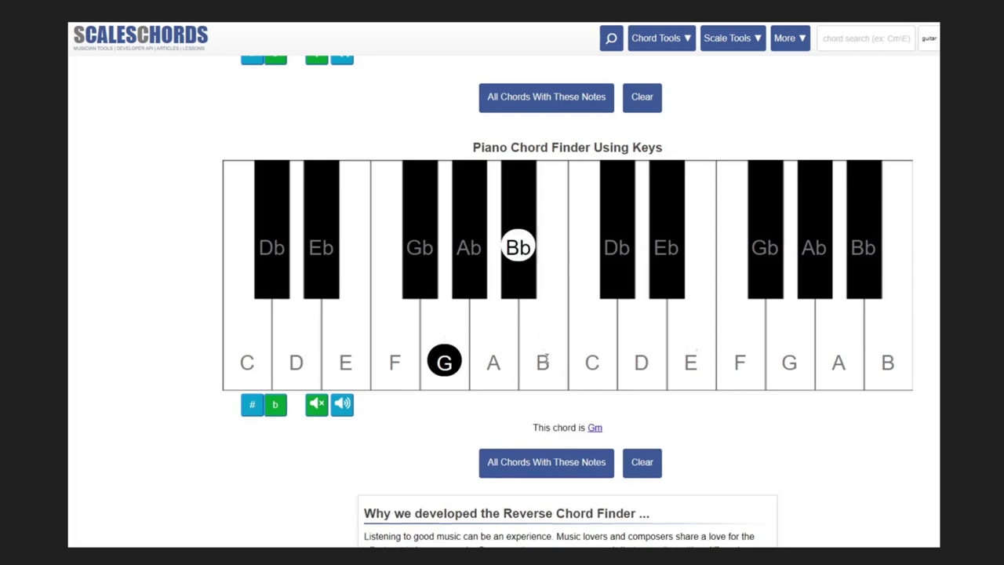
{"action": "left_click", "coordinate": [636, 357]}
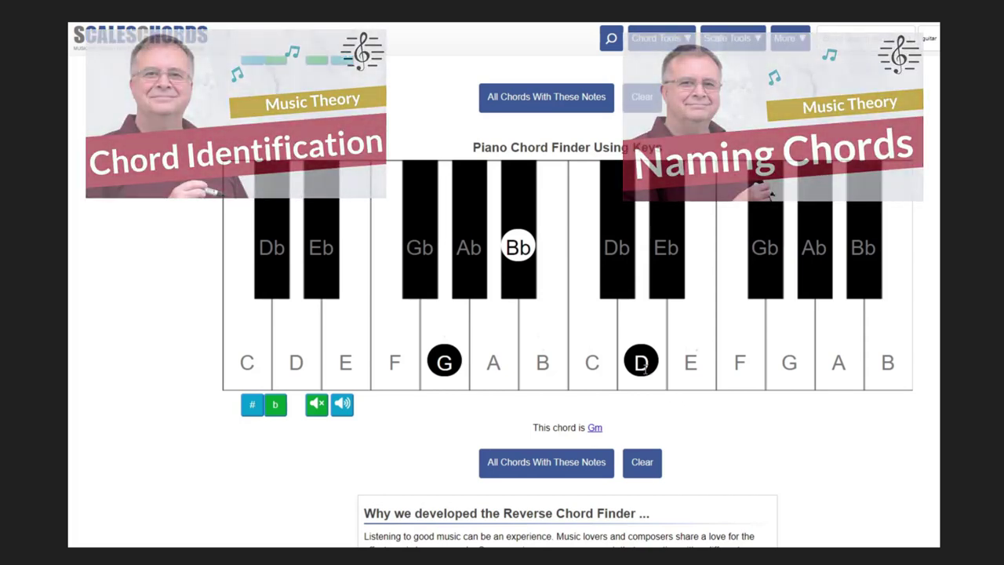
Step: Add F for Bb6\G or Gm7, then unmark all four keys
{"action": "left_click", "coordinate": [729, 369]}
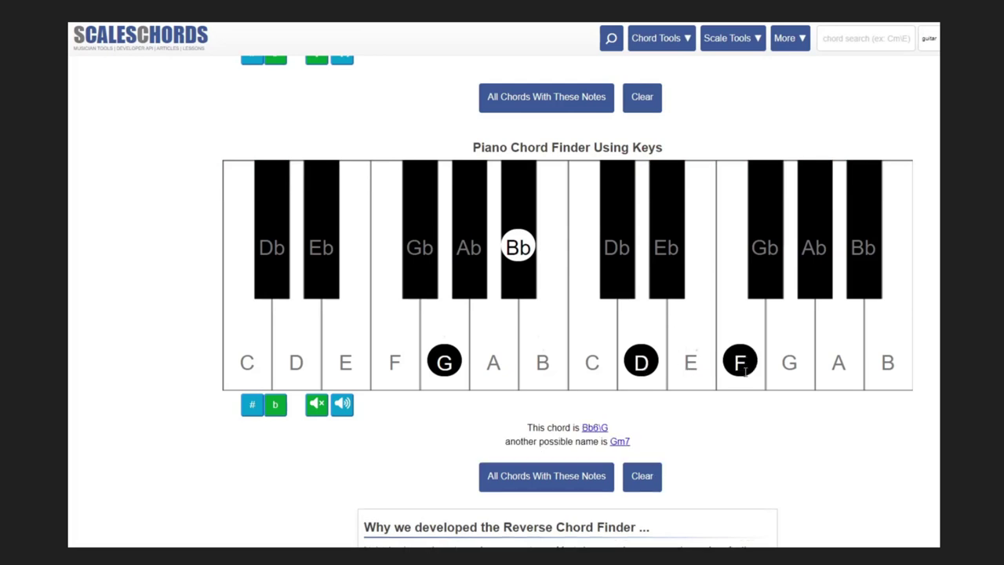
{"action": "left_click", "coordinate": [742, 362]}
{"action": "left_click", "coordinate": [641, 361]}
{"action": "left_click", "coordinate": [518, 270]}
{"action": "left_click", "coordinate": [449, 361]}
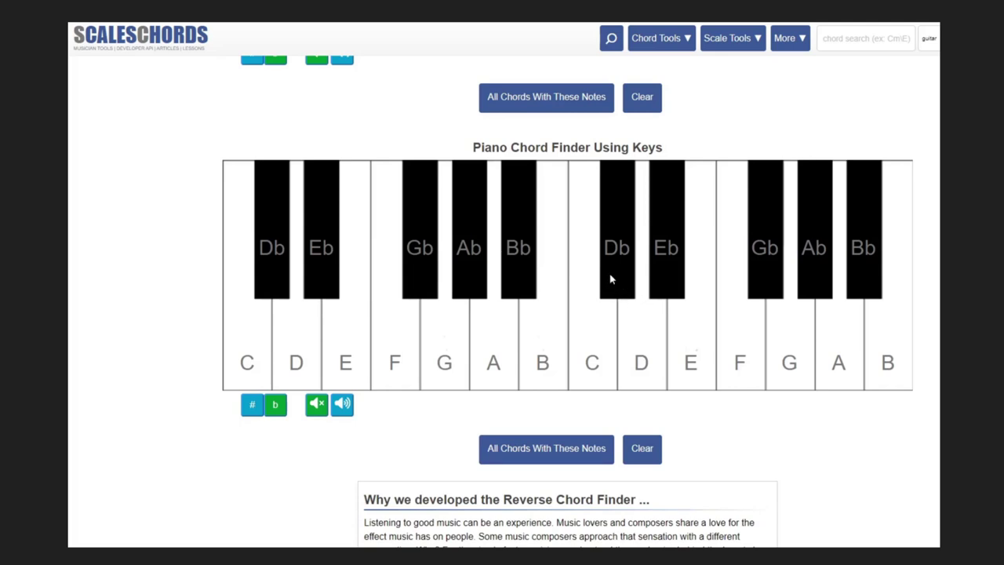
Step: Enter Db, E and Ab for Dbm, then add B for E6\C# or Dbm7
{"action": "left_click", "coordinate": [619, 250]}
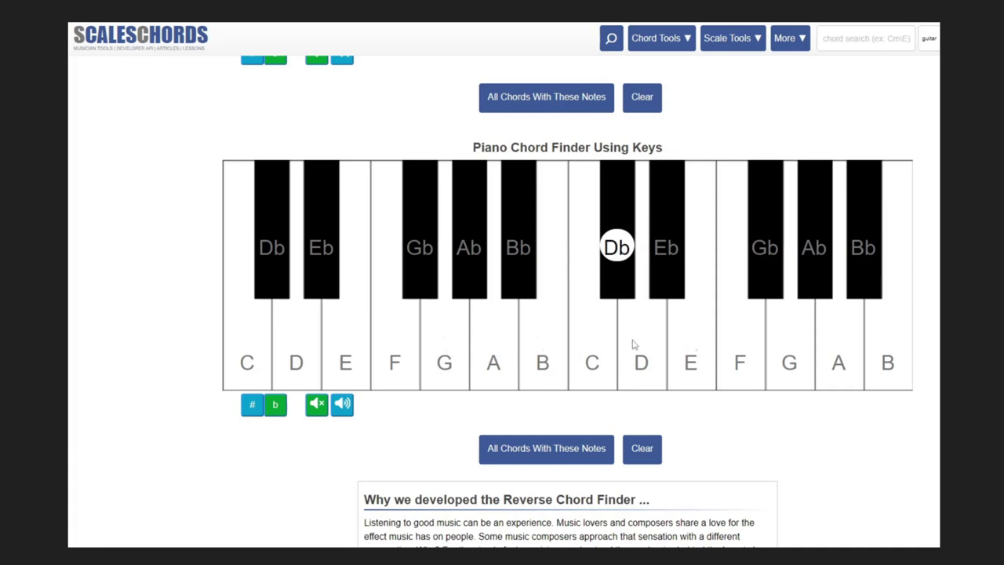
{"action": "left_click", "coordinate": [699, 350]}
{"action": "left_click", "coordinate": [809, 248]}
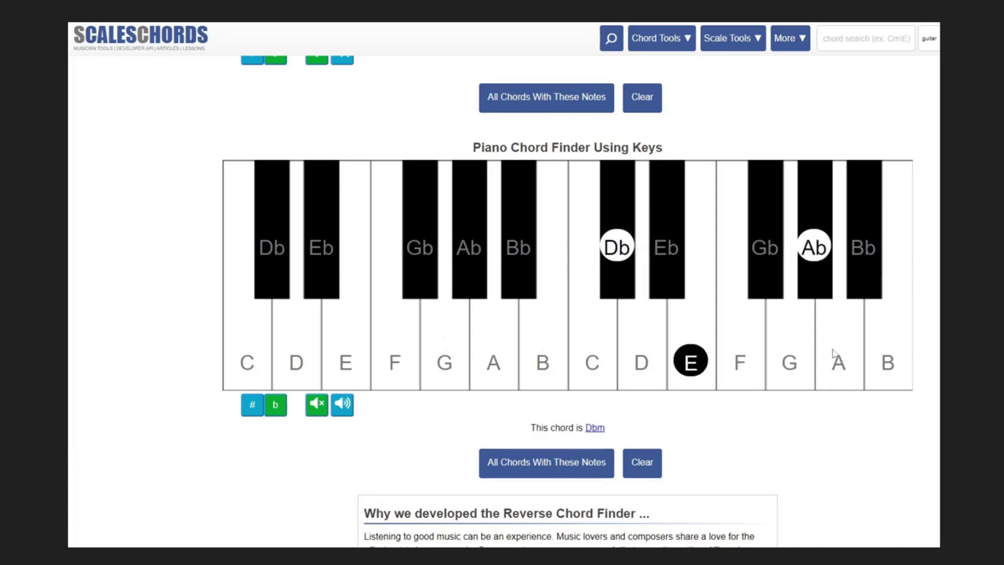
{"action": "left_click", "coordinate": [891, 363]}
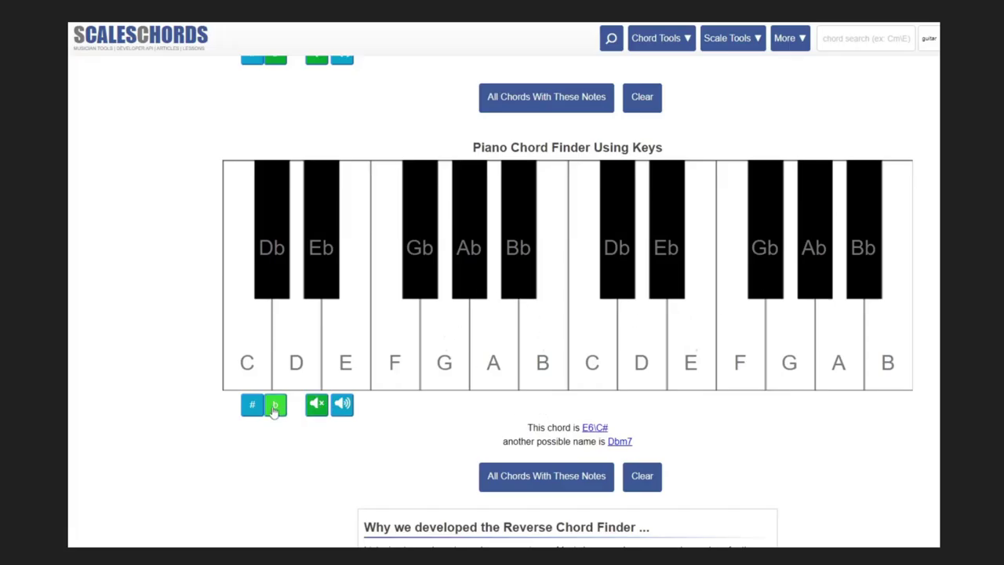
Step: Label the black keys as sharps and enter C#, E and G# to get C#m
{"action": "left_click", "coordinate": [252, 404]}
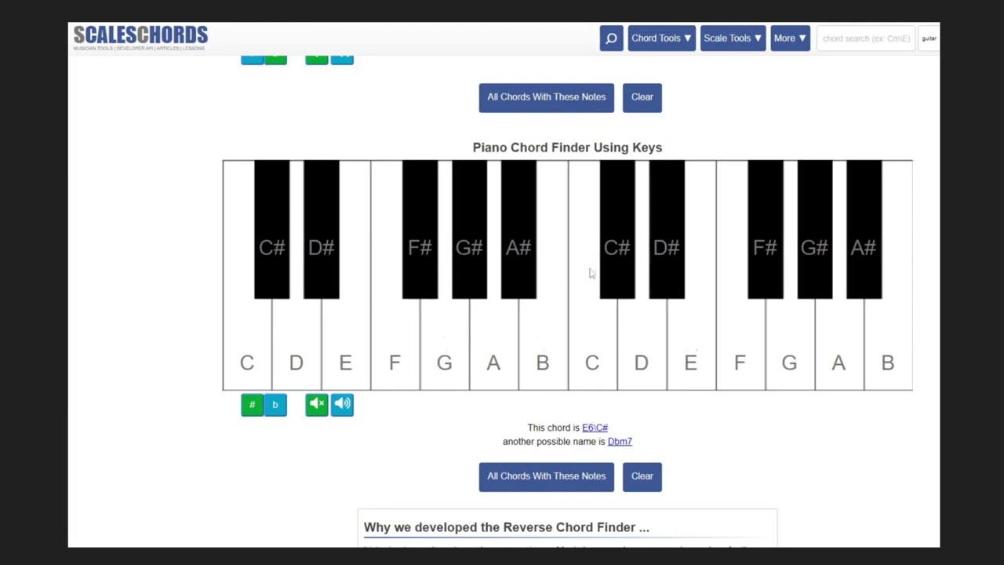
{"action": "left_click", "coordinate": [617, 259]}
{"action": "left_click", "coordinate": [689, 353]}
{"action": "left_click", "coordinate": [813, 255]}
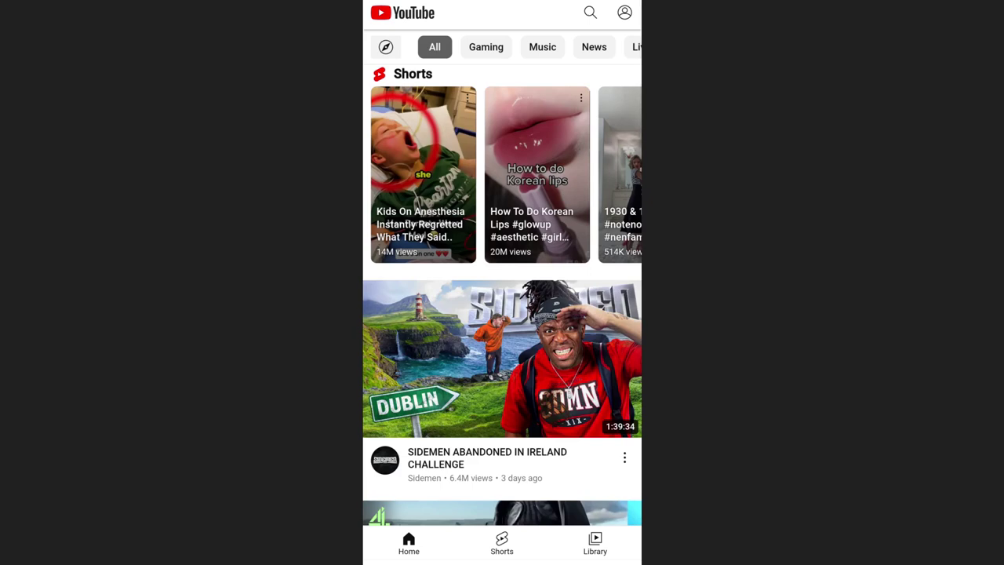
Step: Search YouTube for 'Lon lon ranch'
{"action": "left_click", "coordinate": [590, 12]}
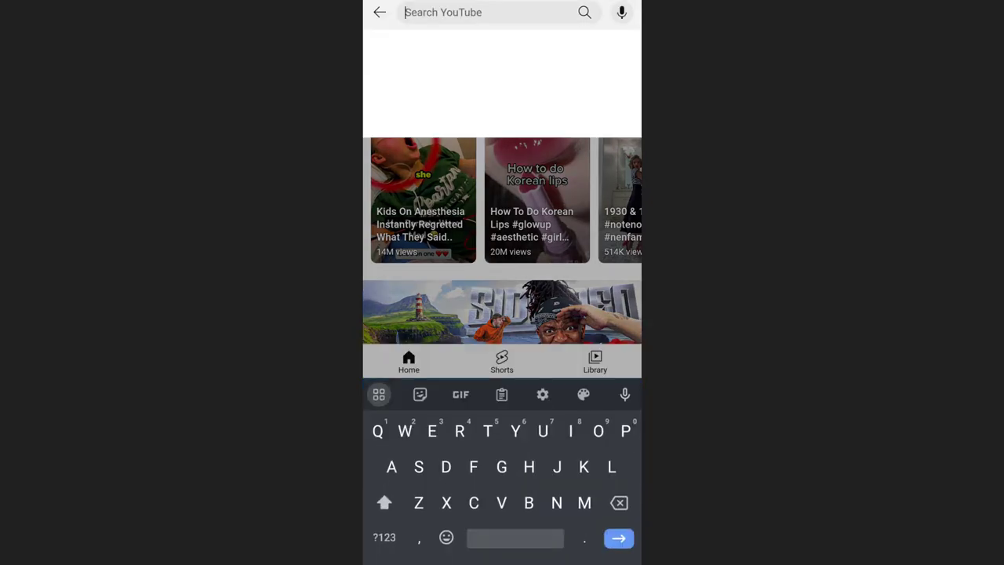
{"action": "type", "text": "Lon "}
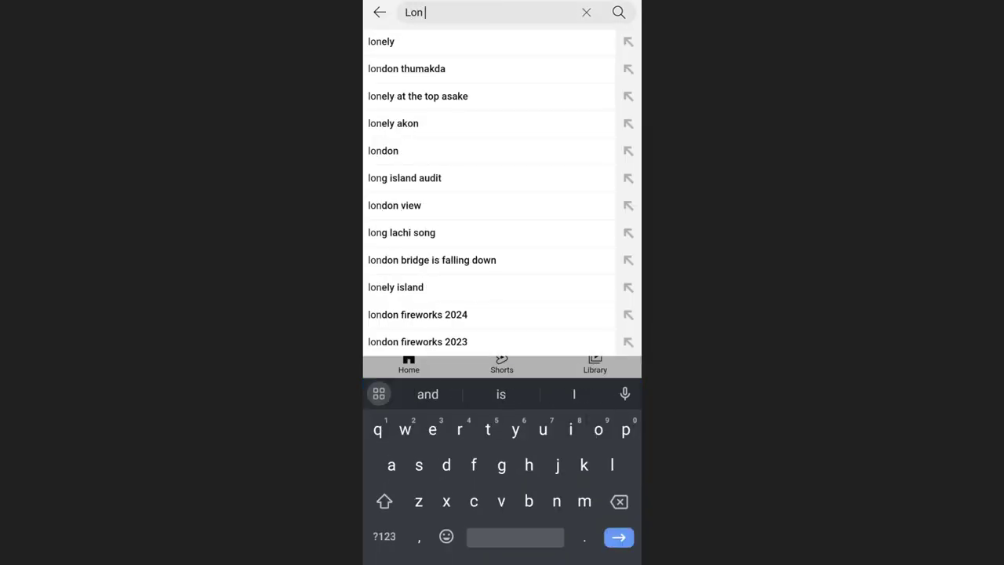
{"action": "type", "text": "lon ranch"}
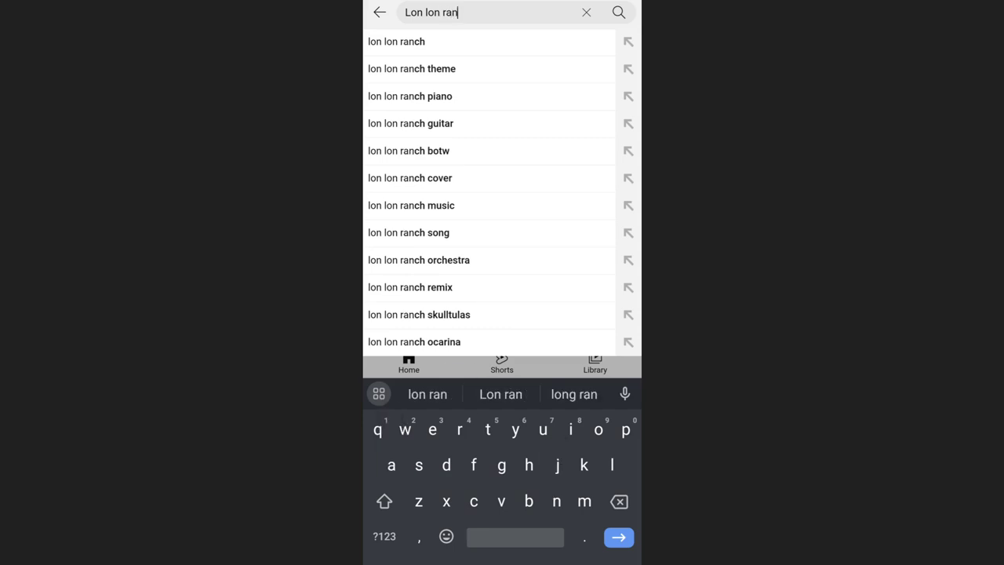